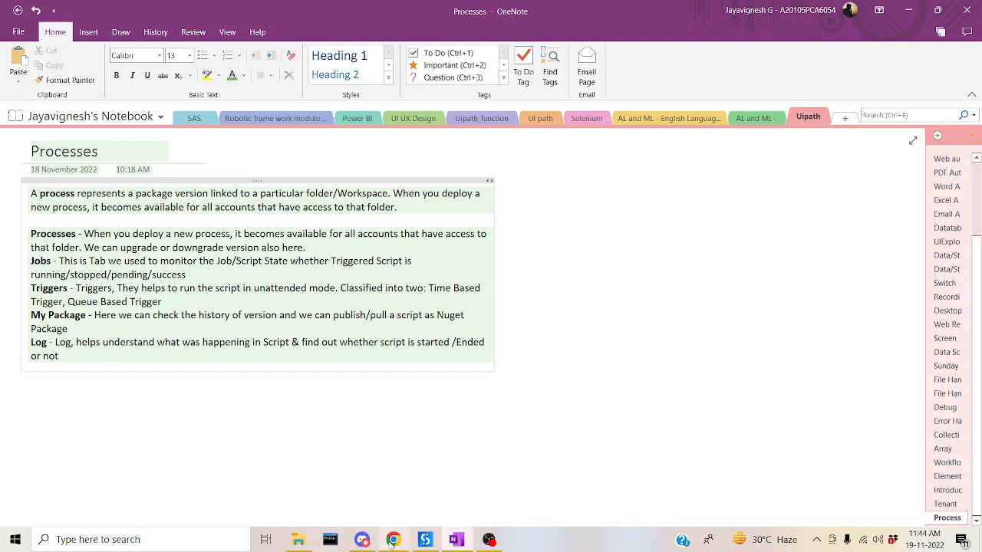
Step: Switch to UiPath Orchestrator in Chrome and view the My Workspace overview and its Processes list
left_click(393, 540)
left_click(526, 498)
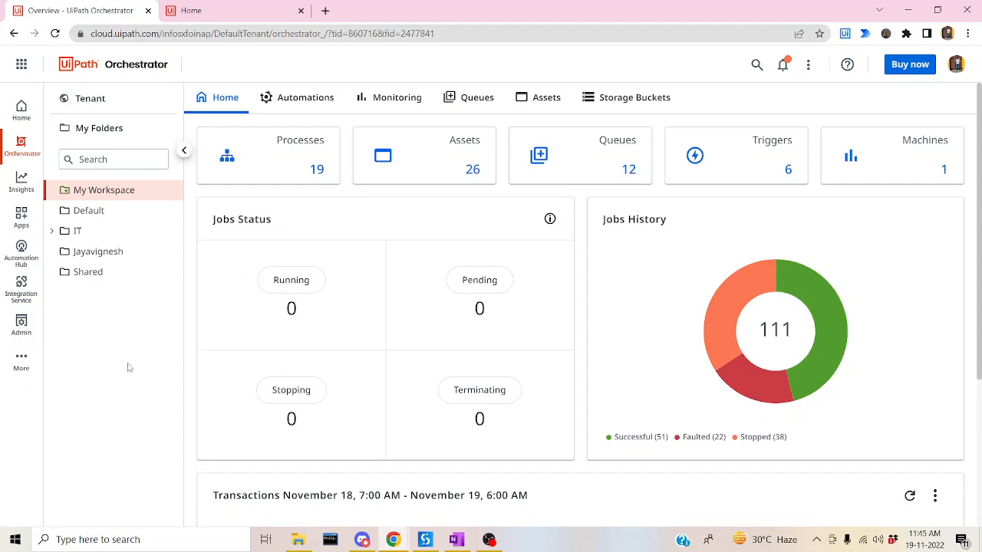
left_click(292, 172)
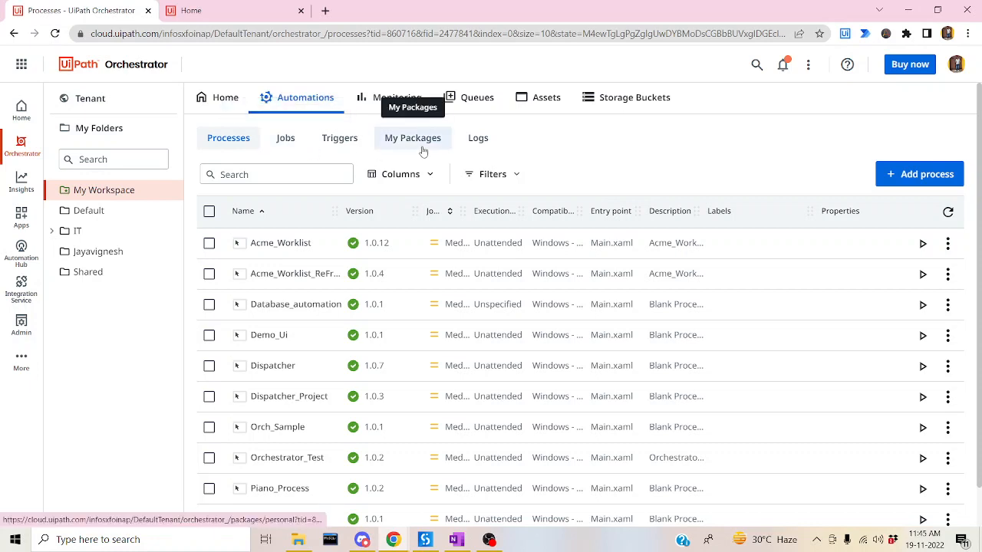
left_click(205, 100)
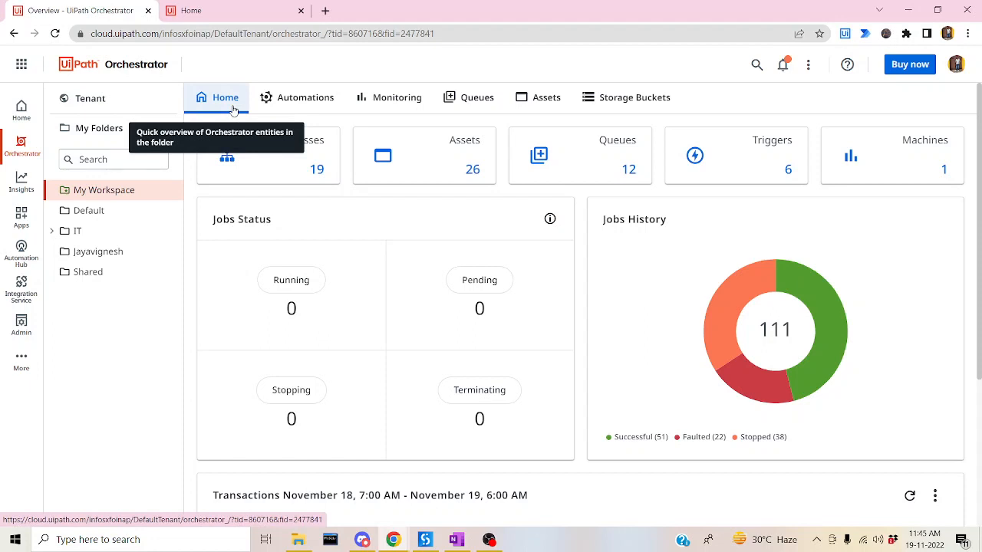
left_click(291, 153)
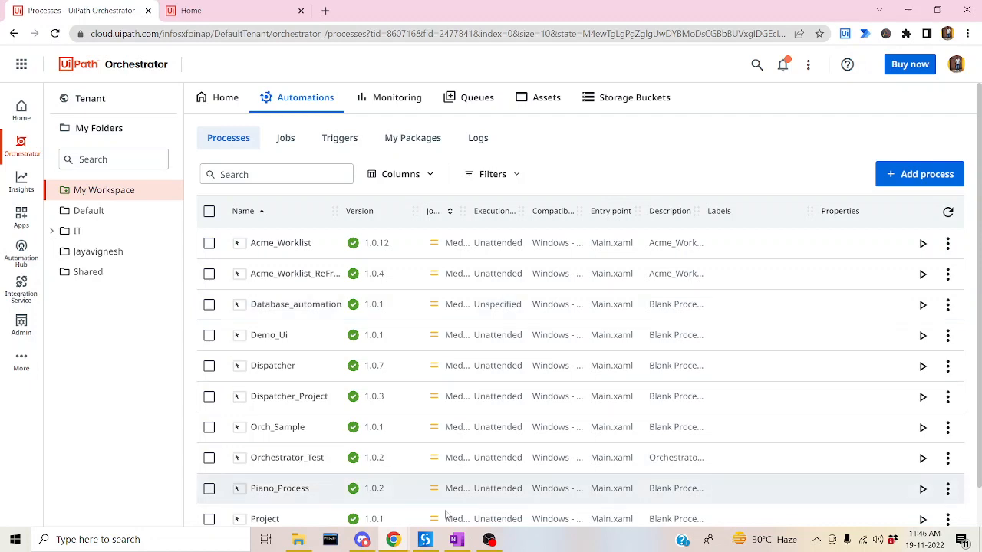
Step: In UiPath Studio, add a Log Message to the Orchestrator sequence with level Info and message "Orchestrator Demo Started"
mouse_move(425, 540)
left_click(435, 457)
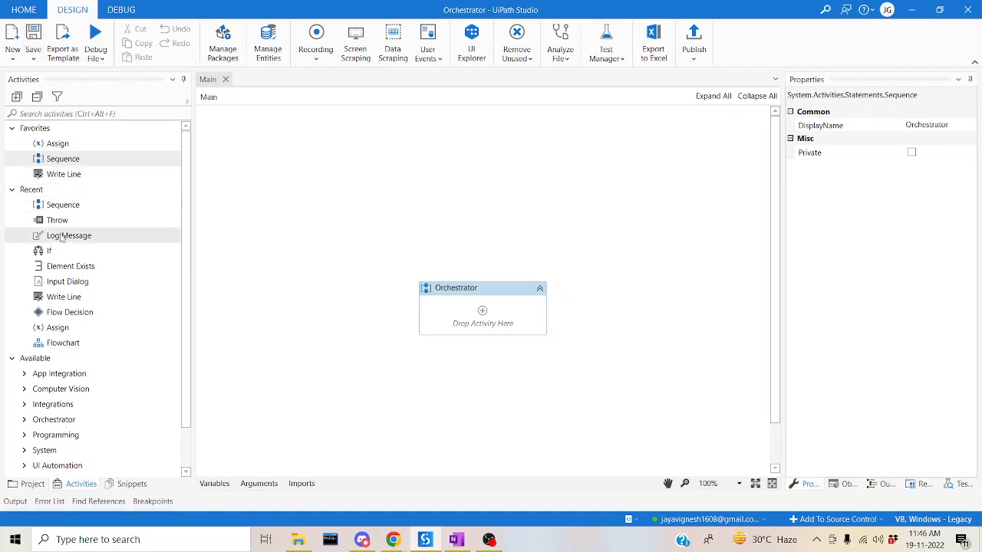
left_click_drag(68, 235, 411, 299)
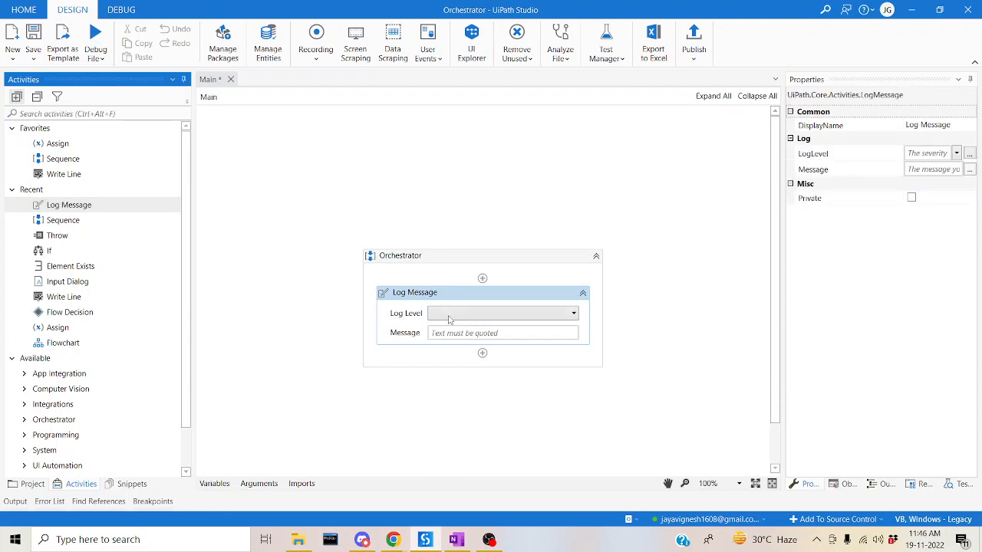
left_click(480, 317)
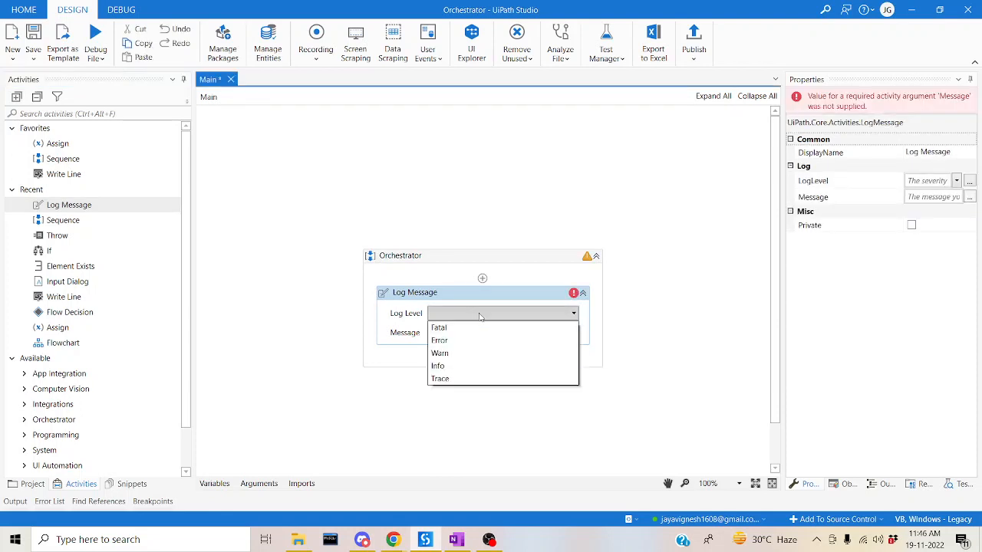
left_click(456, 335)
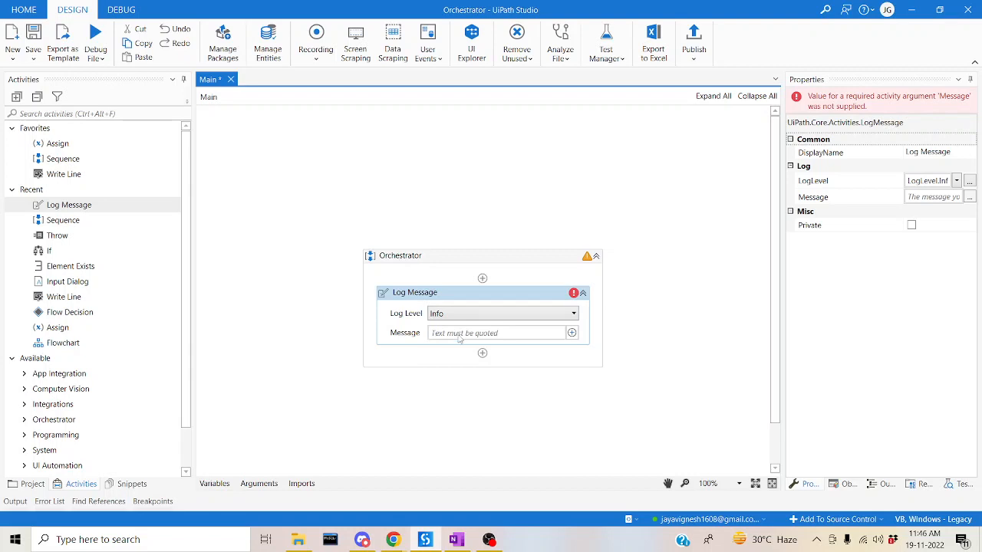
left_click(458, 334)
type("\"Orchestra\"tor Demo Started")
left_click(561, 297)
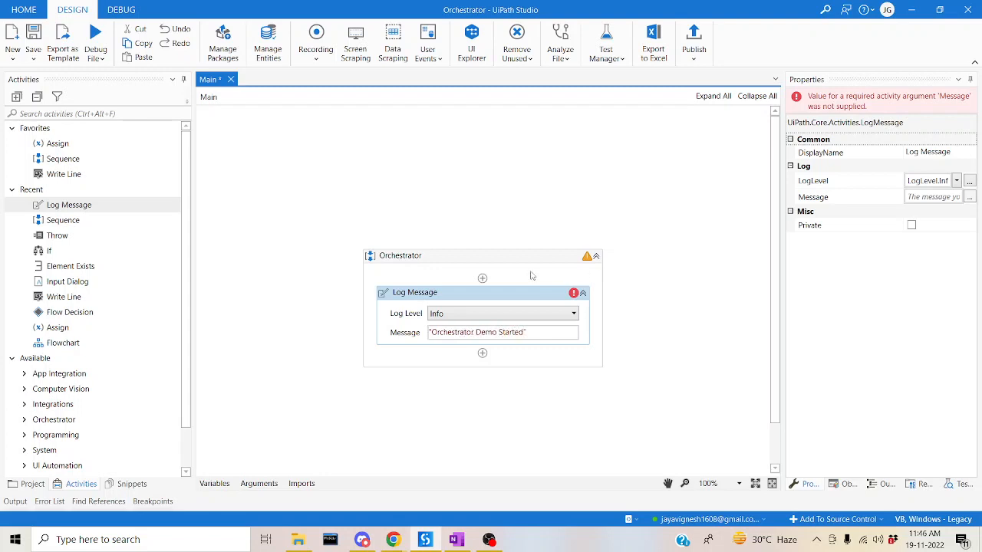
Step: Add a Message Box activity below the Log Message with the text "Welcome to Uipath"
left_click(123, 113)
type("Message")
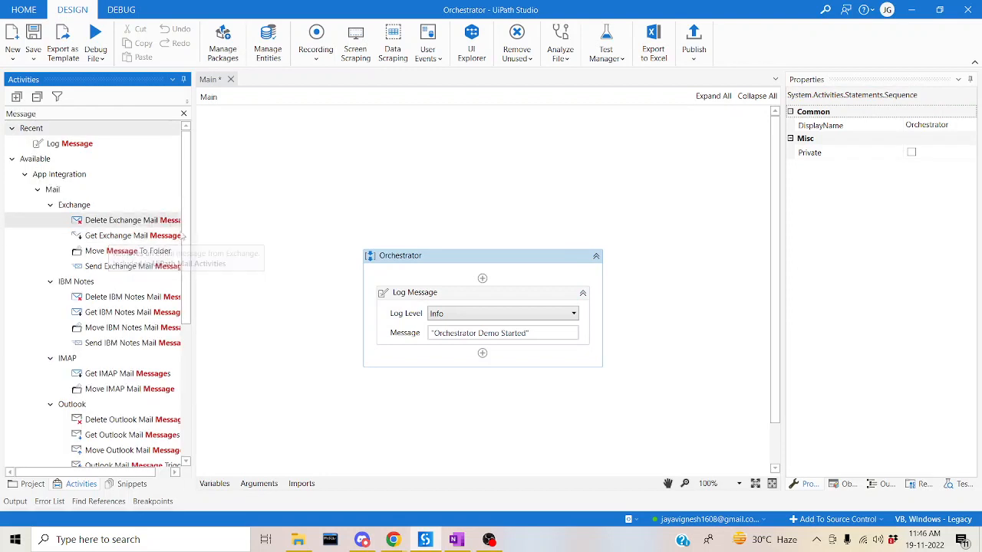
scroll(102, 334, "down", 2)
scroll(102, 334, "down", 3)
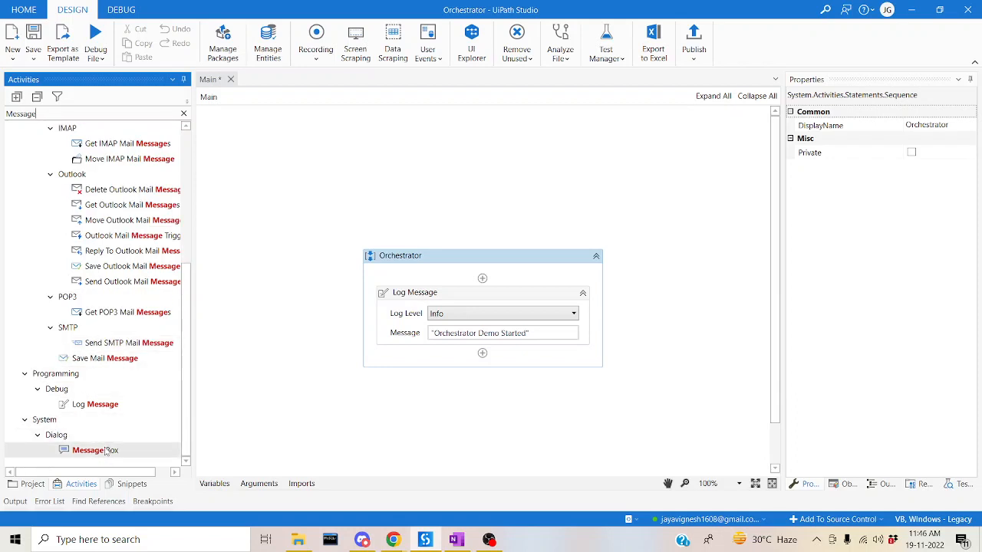
left_click_drag(95, 450, 467, 364)
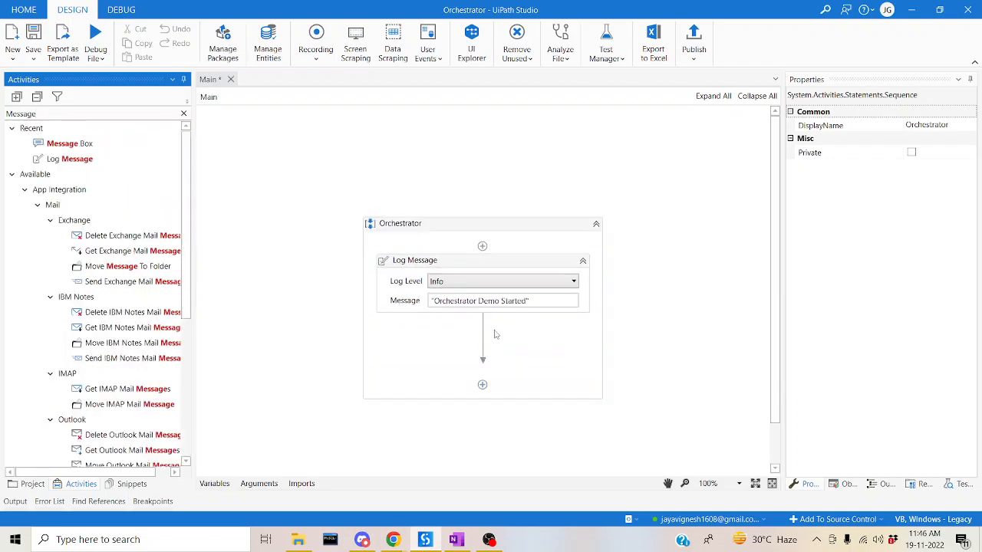
left_click(412, 374)
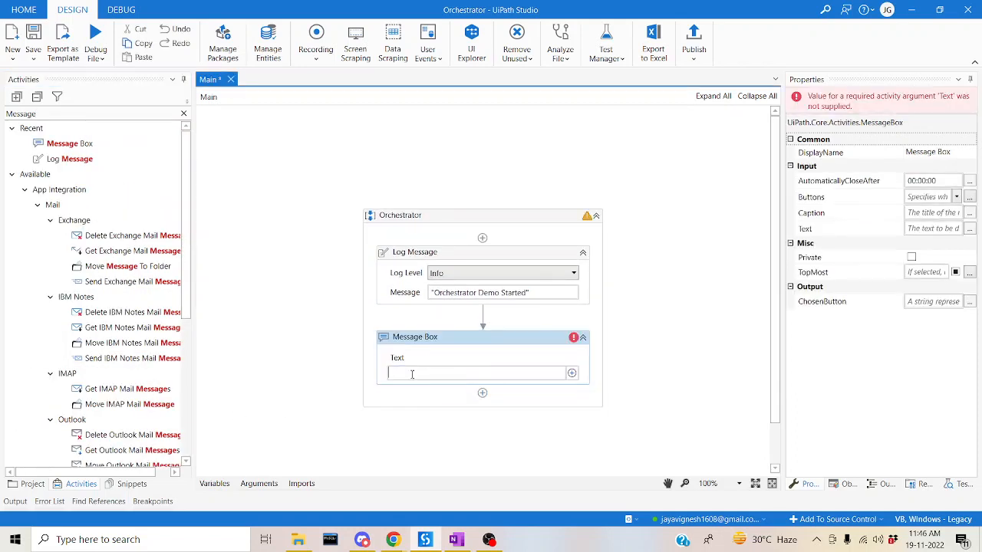
type("\"Welcome to Uipath\"")
left_click(460, 334)
left_click(568, 325)
Step: Duplicate the Log Message below the Message Box and change the copy's message to "Orchestrator Demo Ended"
left_click(509, 256)
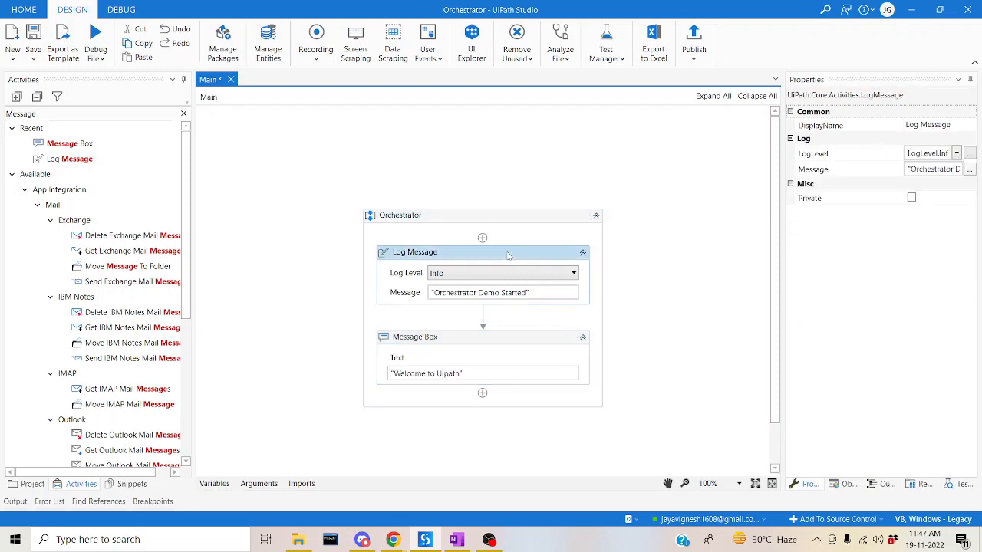
left_click(505, 394)
key("ctrl+v")
left_click(507, 414)
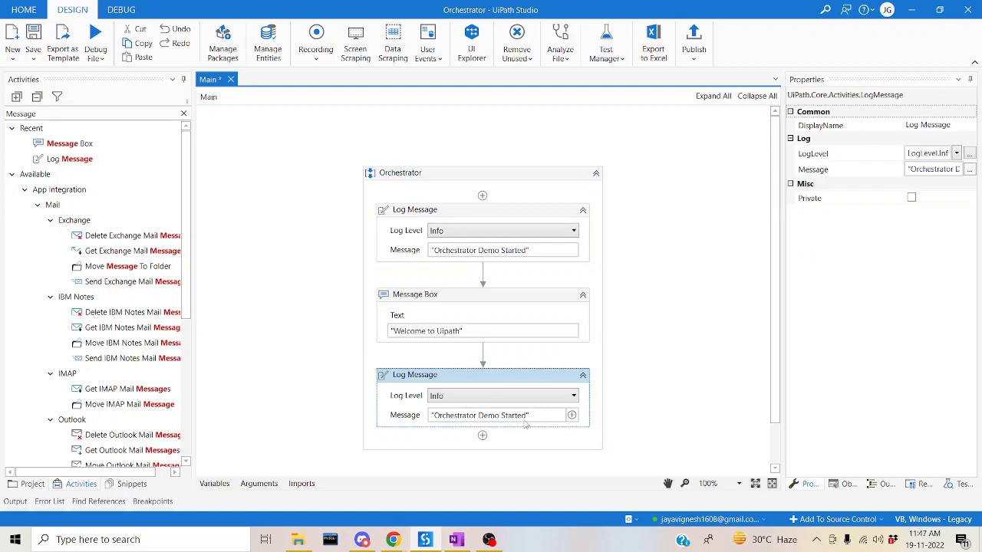
double_click(507, 414)
key("BackSpace")
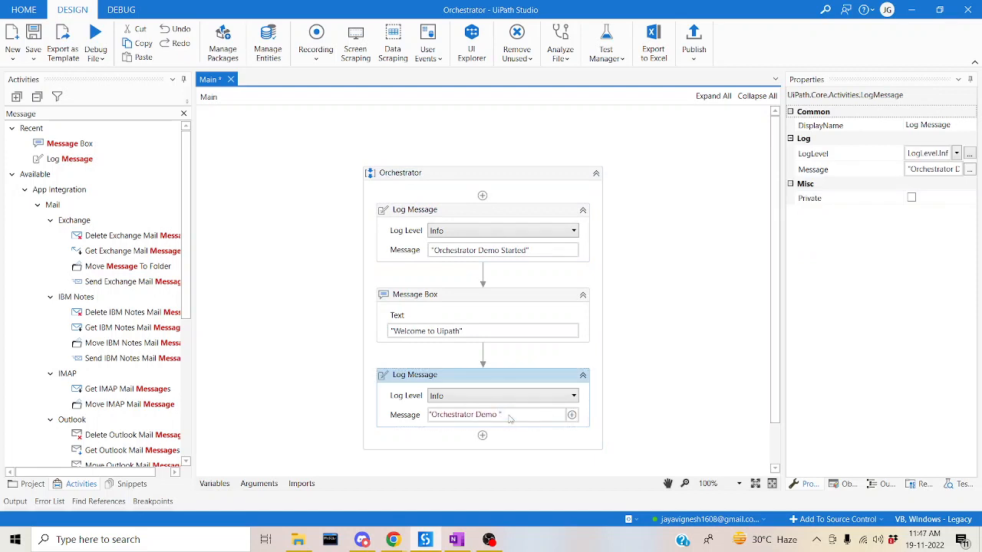
type("Ended")
left_click(537, 382)
left_click(545, 359)
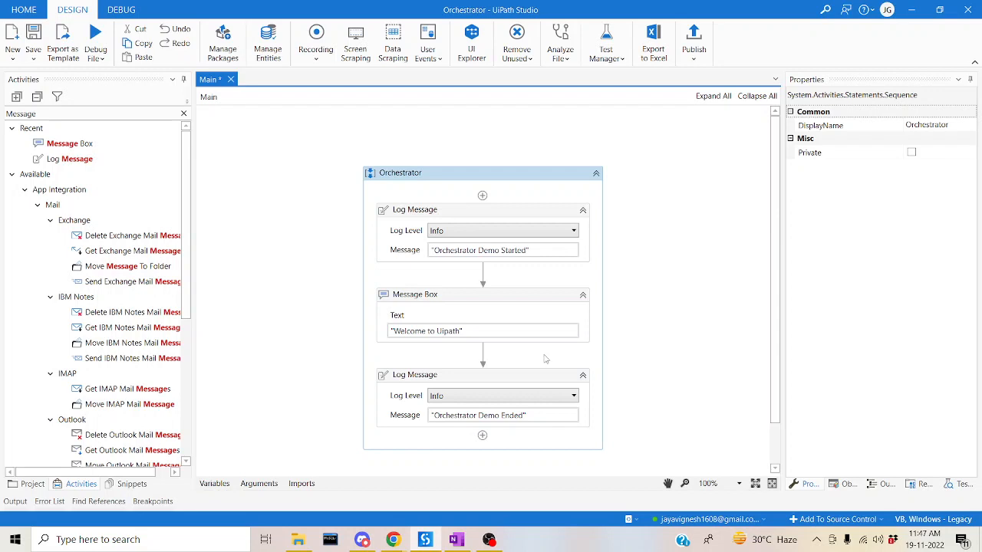
Step: Save the workflow, start publishing the Orchestrator package and go to its publish options
left_click(32, 34)
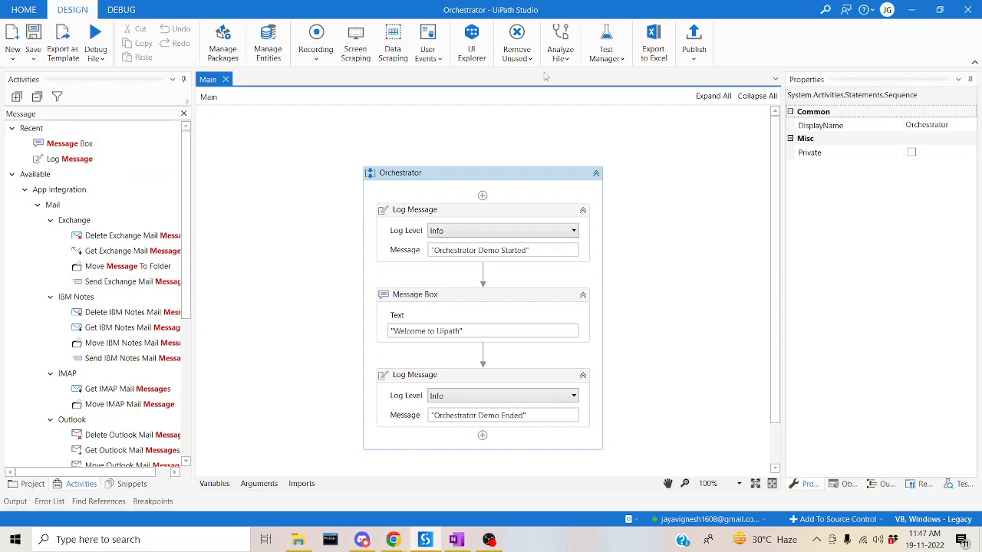
left_click(693, 43)
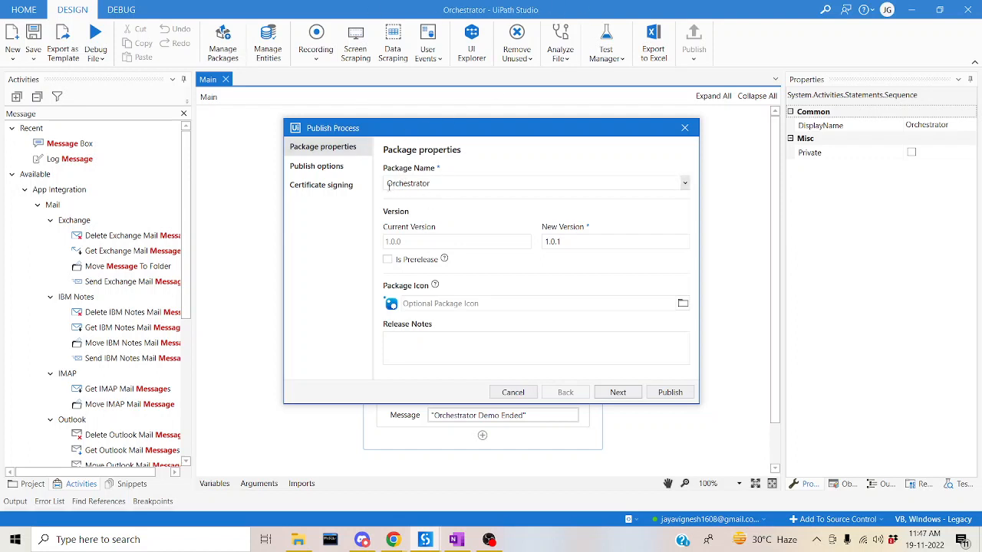
double_click(443, 189)
left_click(444, 186)
mouse_move(444, 260)
left_click(315, 166)
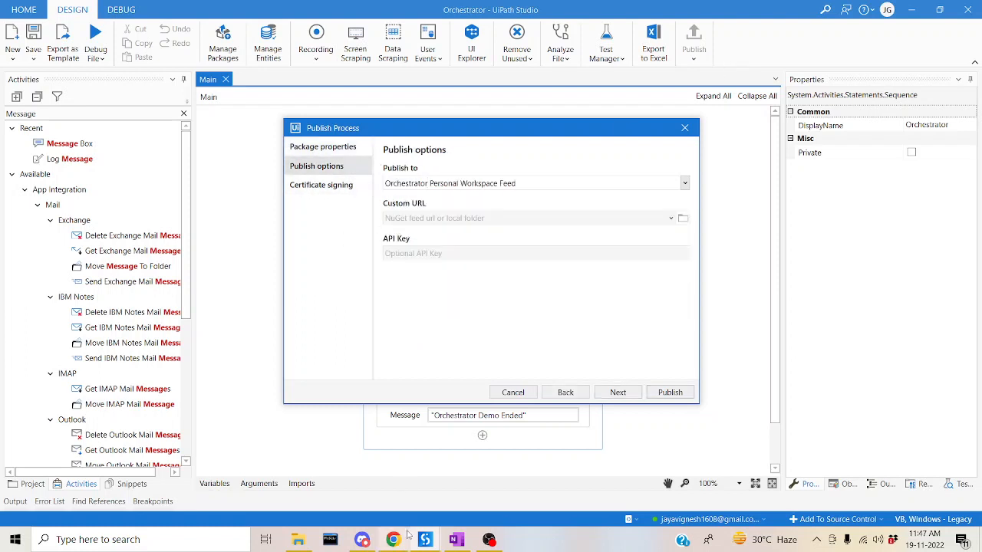
Step: Check the My Workspace folder in Orchestrator in Chrome and return to the publish options in UiPath Studio
mouse_move(392, 539)
left_click(499, 497)
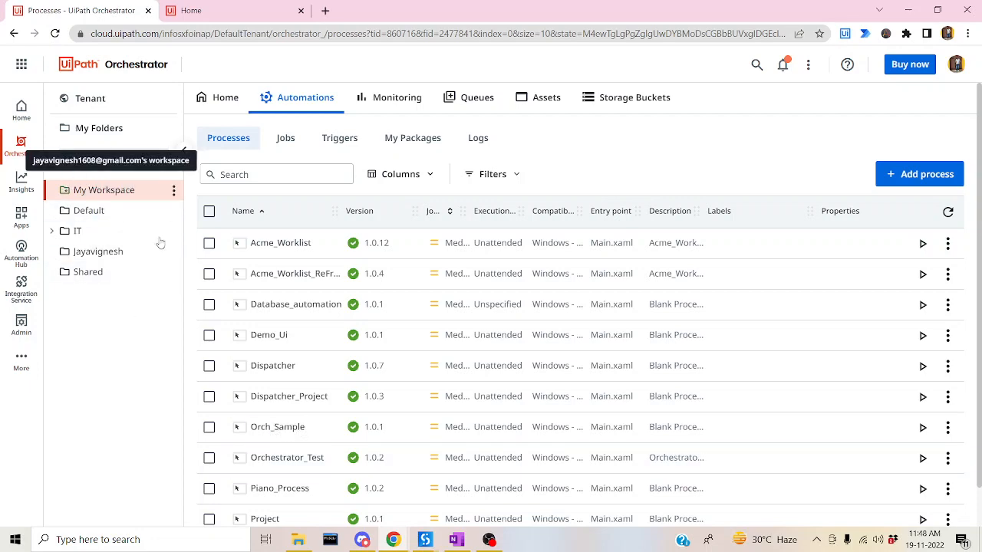
mouse_move(431, 537)
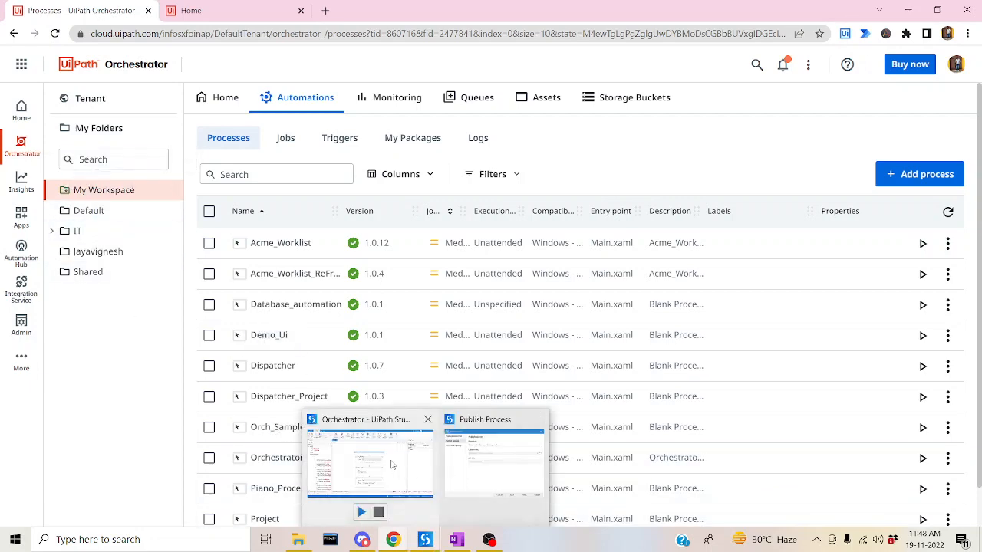
left_click(435, 515)
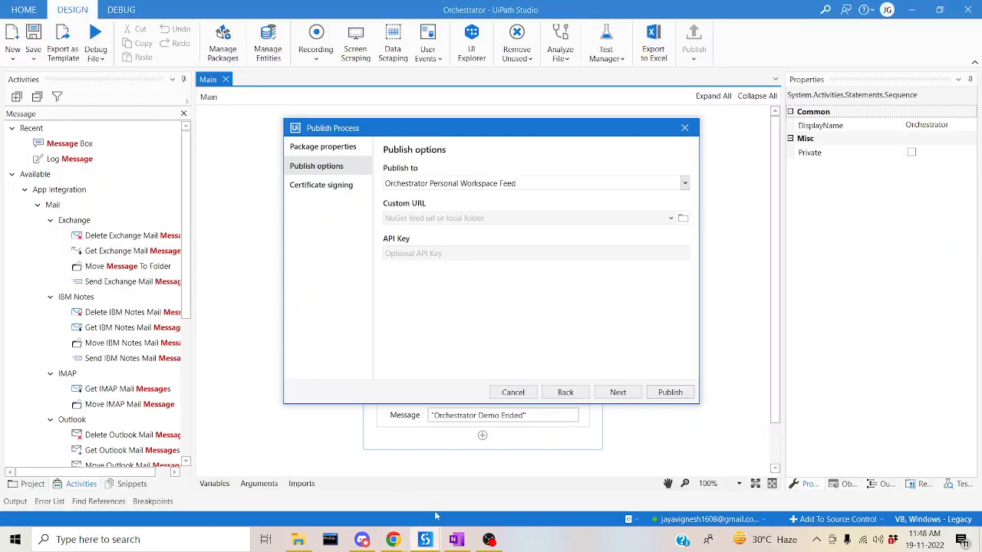
Step: Compare the available publish destinations in UiPath Studio with the tenant's folder list in Orchestrator
left_click(685, 184)
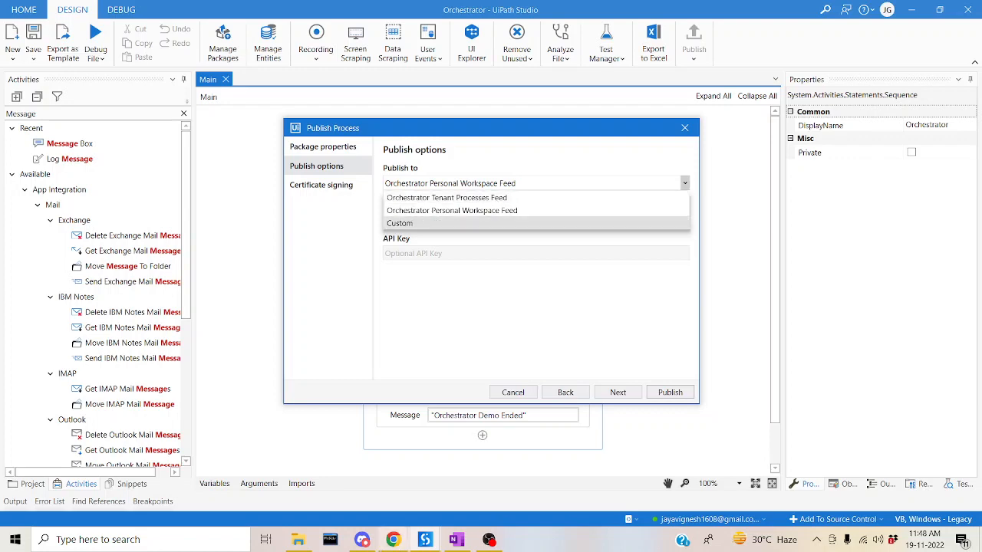
left_click(394, 542)
left_click(536, 483)
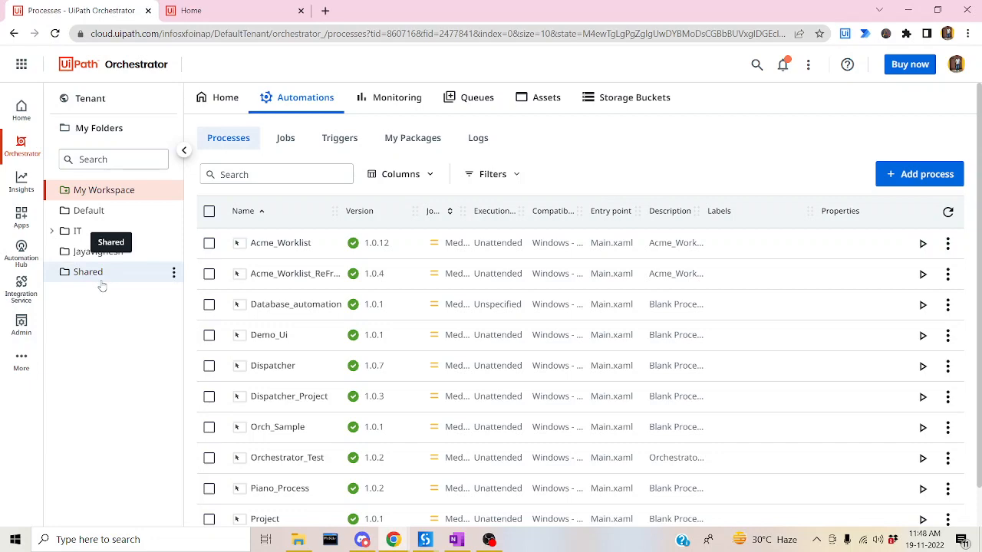
left_click(907, 10)
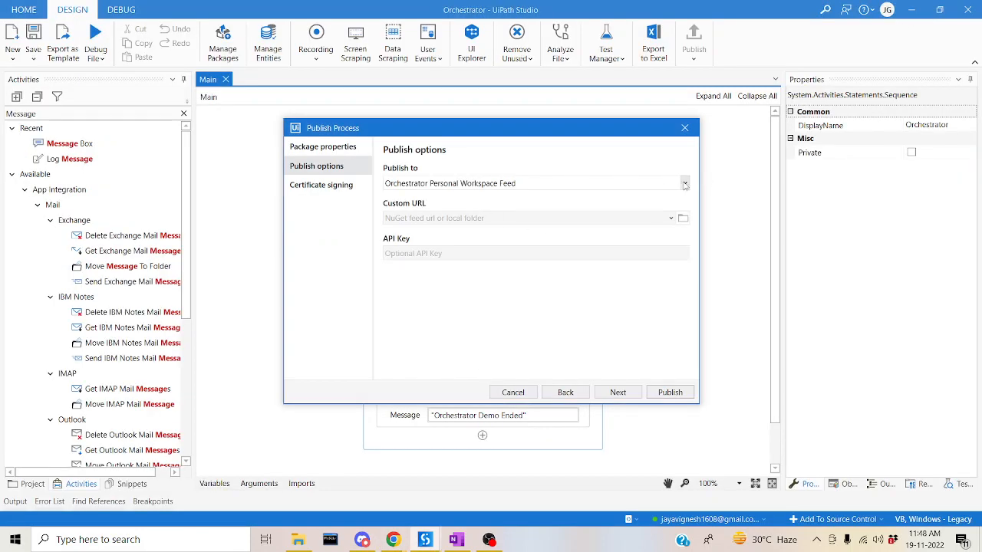
left_click(684, 184)
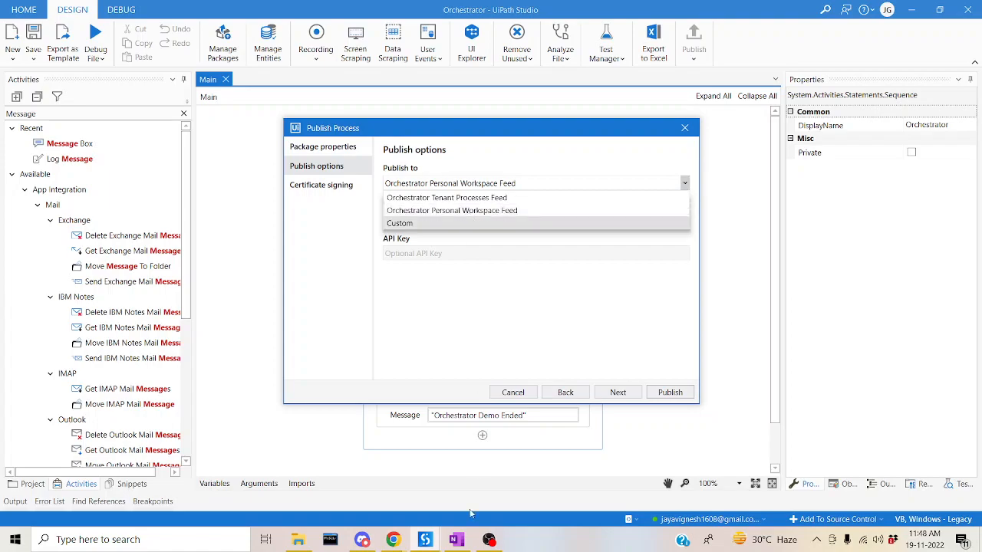
left_click(393, 539)
left_click(503, 502)
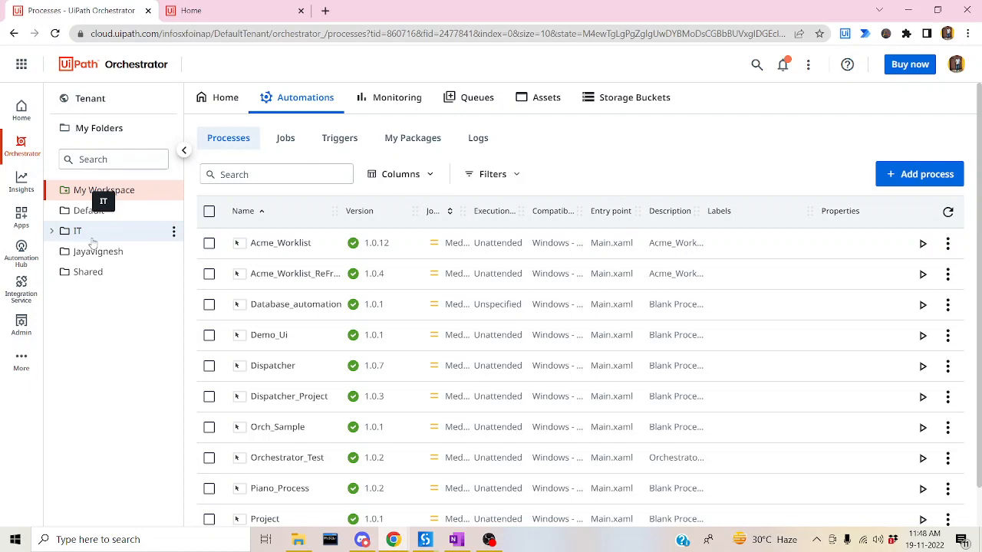
mouse_move(395, 542)
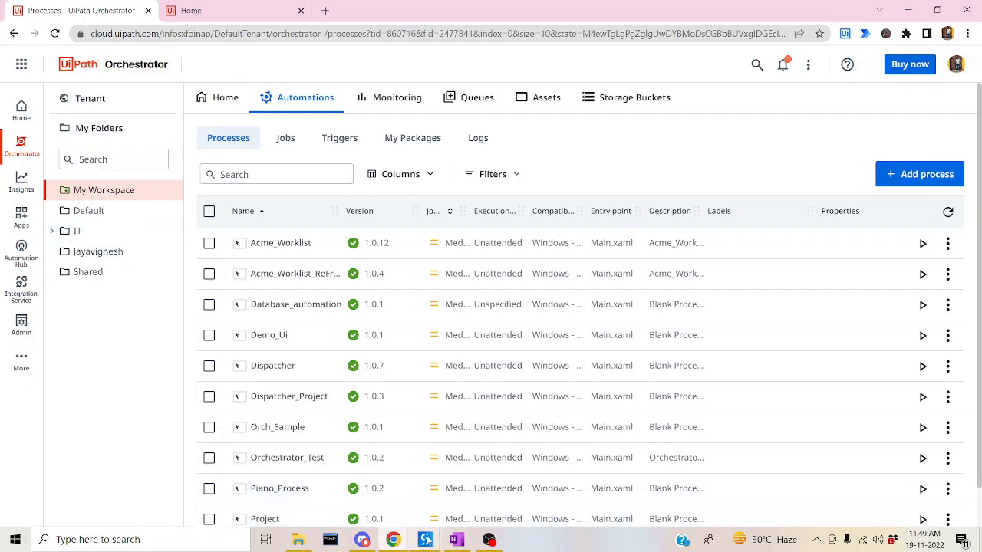
left_click(401, 488)
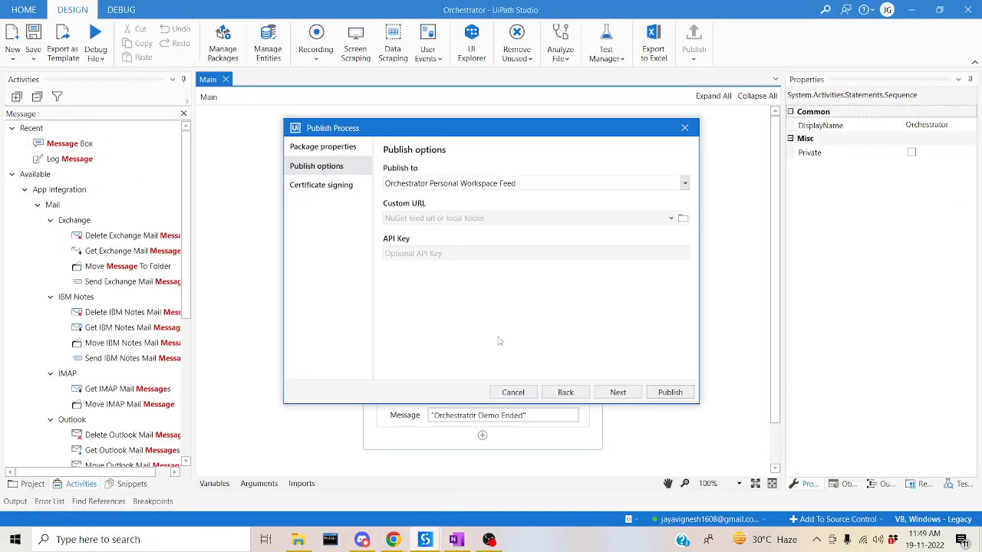
Step: Set the publish destination to Custom and select the existing custom URL
left_click(683, 183)
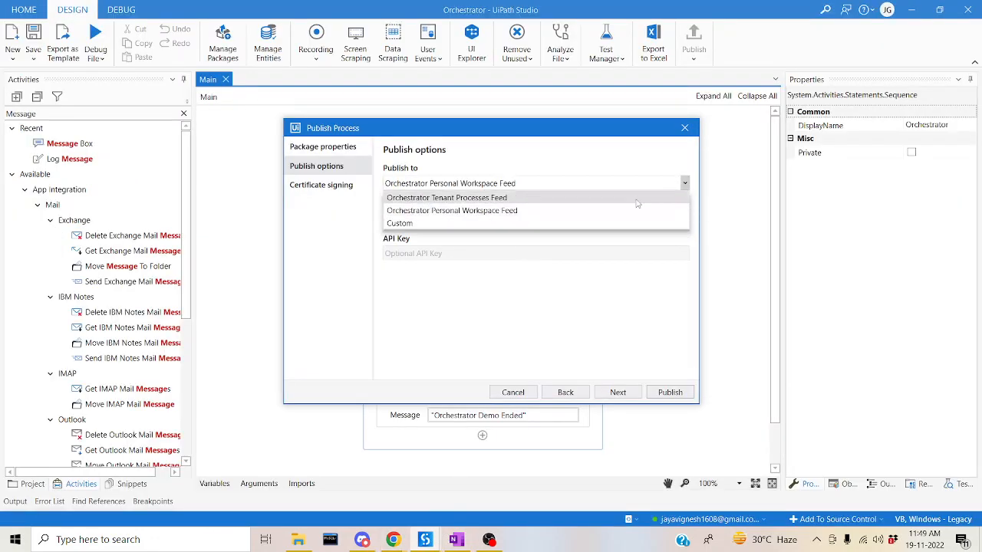
left_click(458, 223)
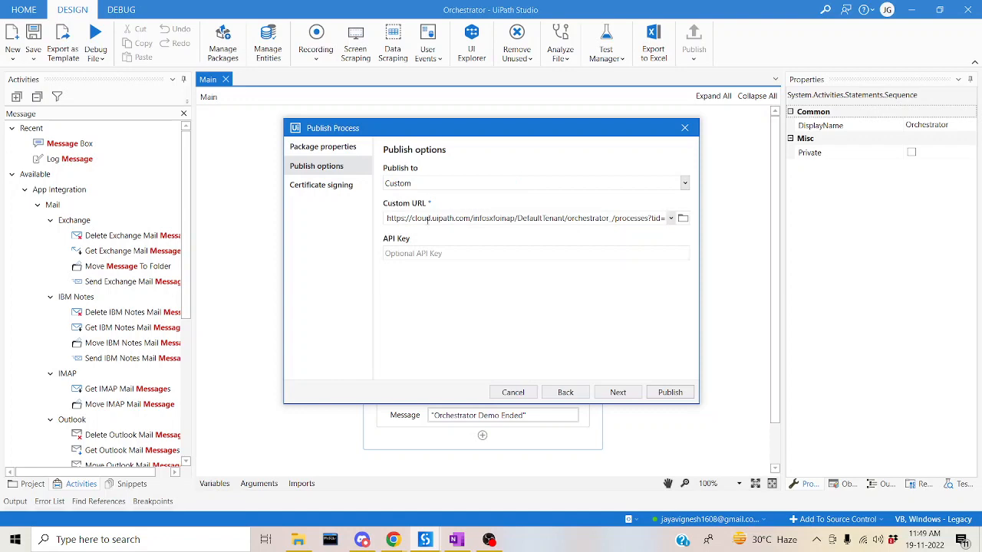
left_click(437, 218)
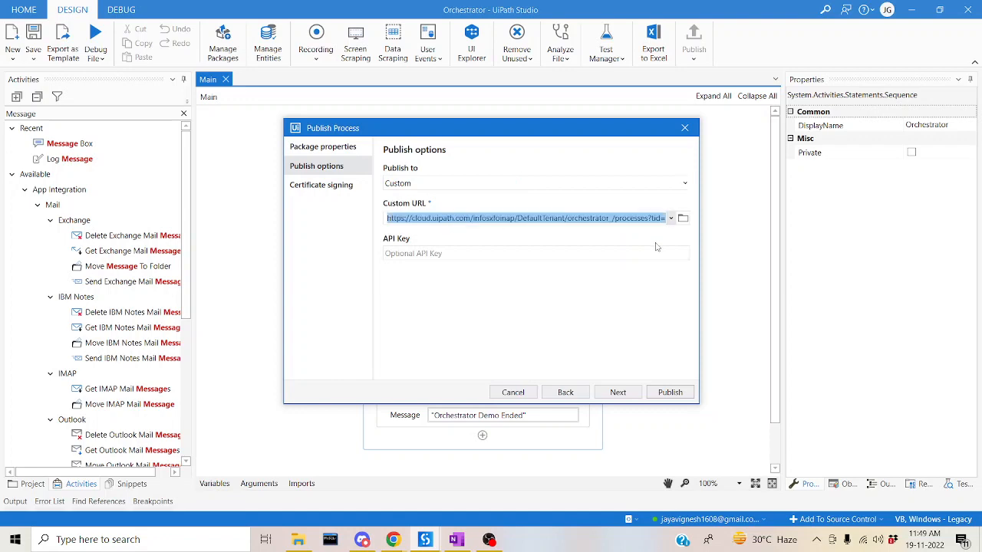
Step: Switch to Orchestrator in Chrome and check the processes and overview of the folder between IT and Shared
left_click(398, 542)
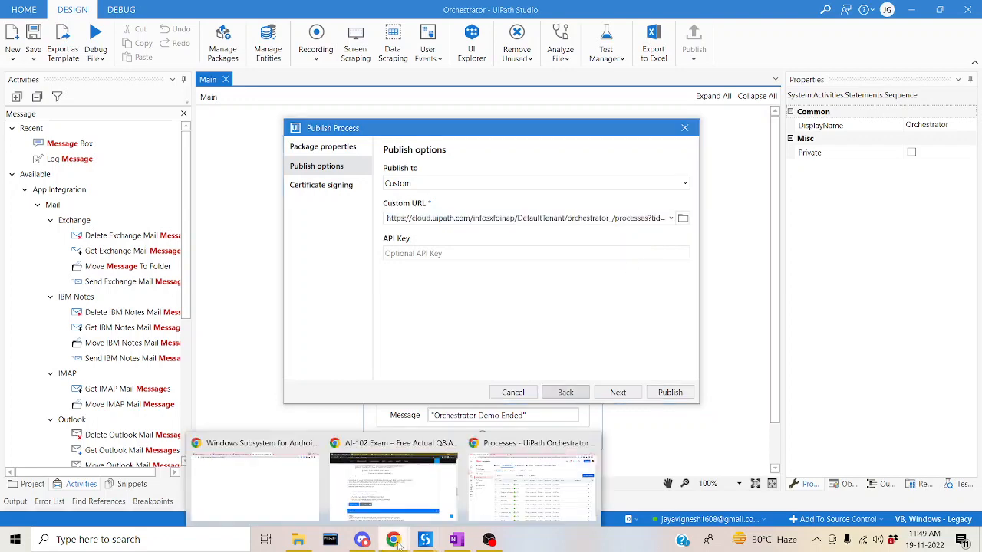
left_click(533, 484)
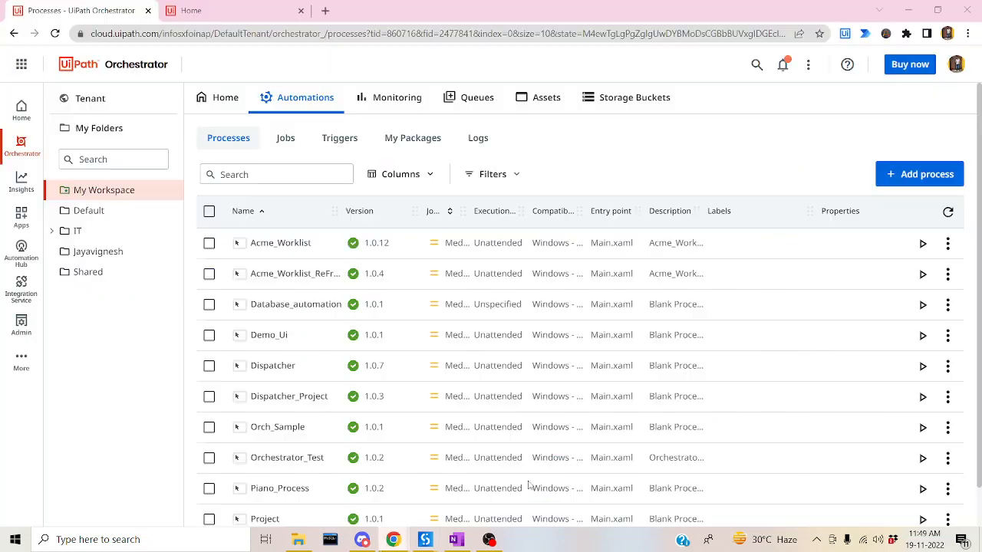
left_click(97, 254)
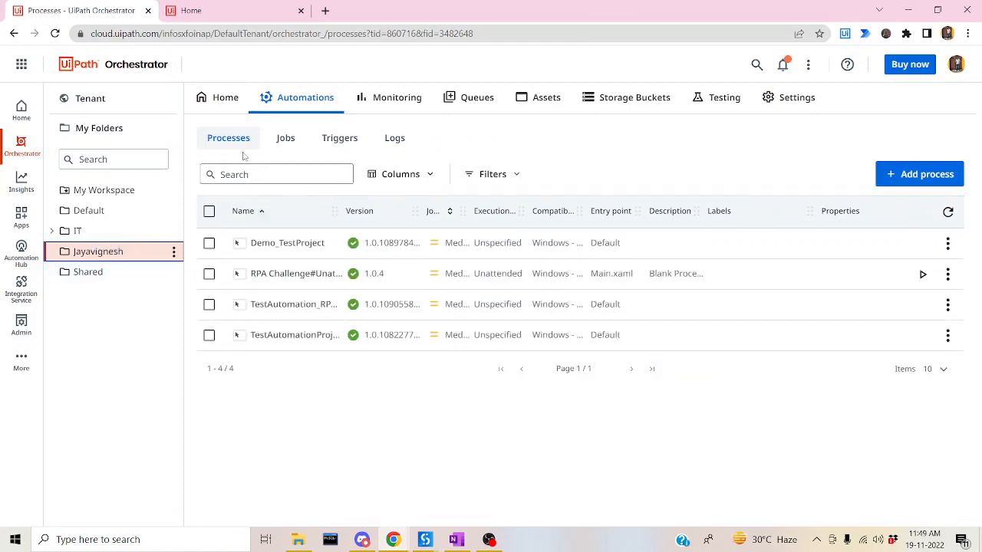
left_click(222, 98)
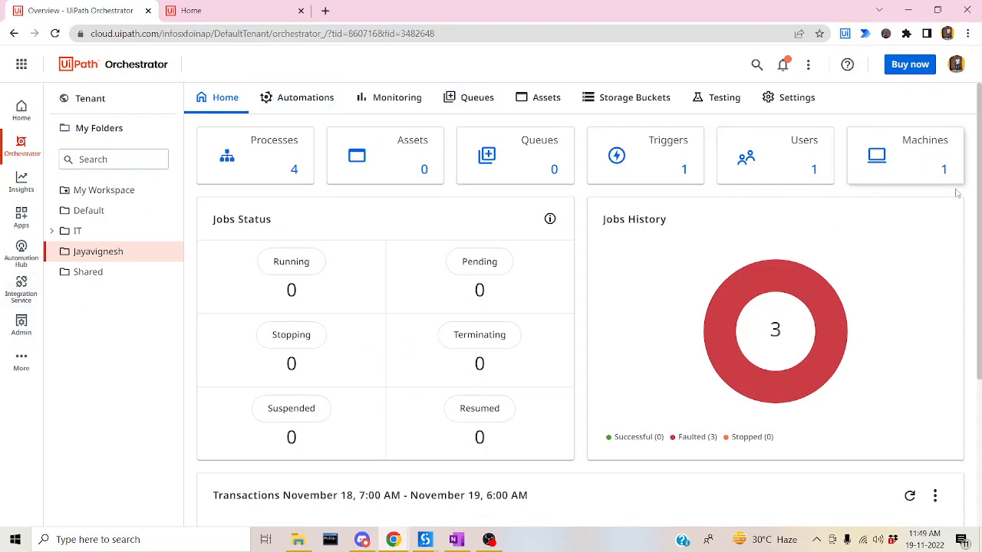
Step: Find UiPath Assistant with a Windows search for "Ass" and launch it
left_click(15, 544)
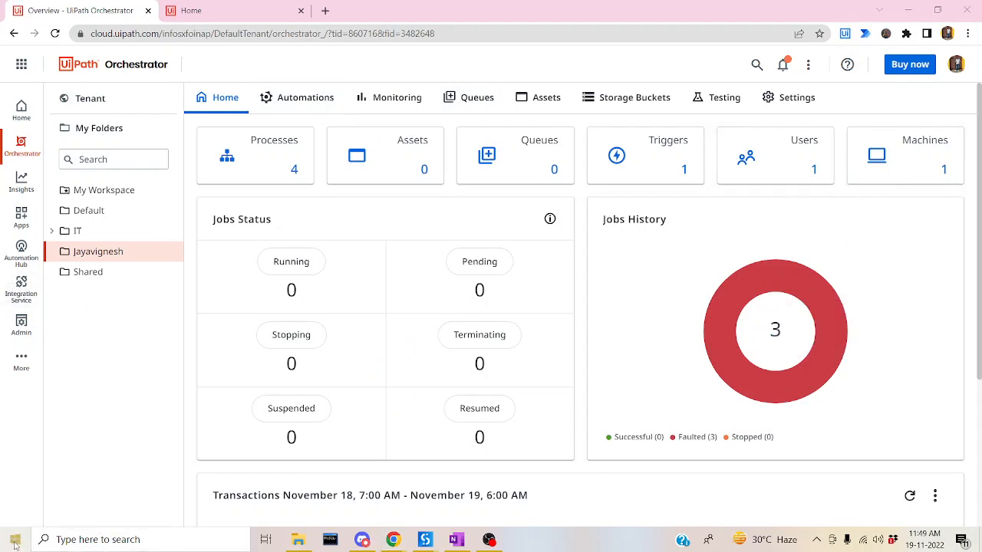
type("As")
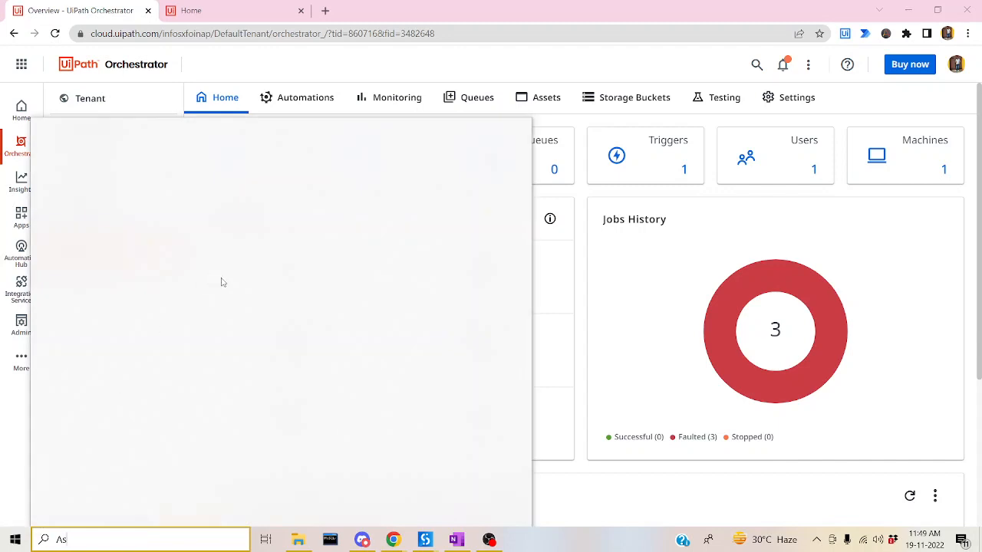
type("s")
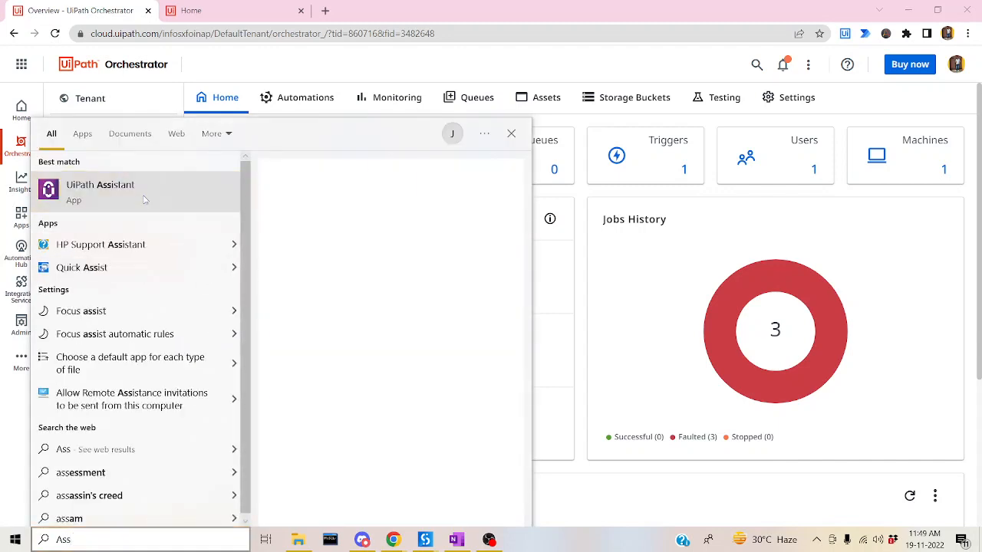
left_click(144, 200)
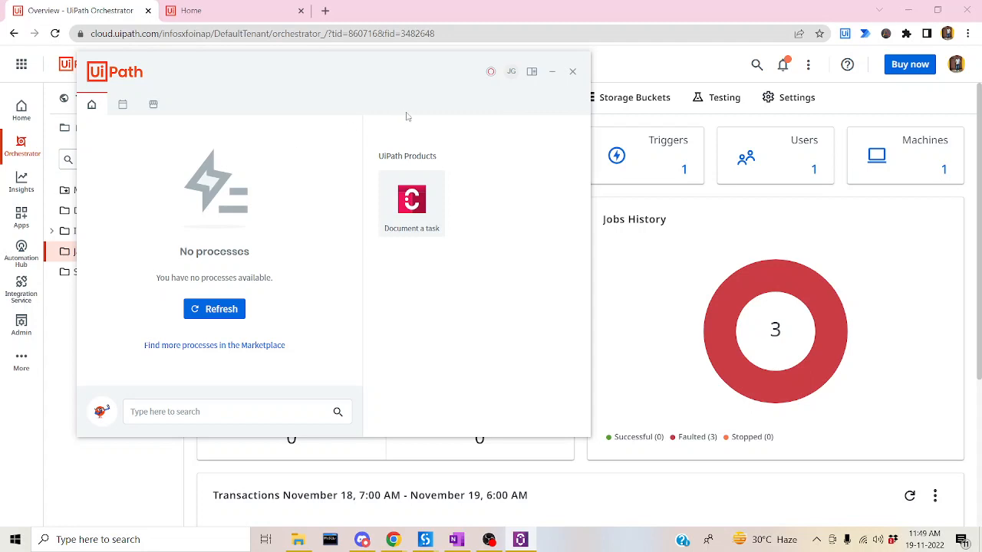
Step: Review the Orchestrator connection settings in UiPath Assistant's preferences and close the preferences
left_click(513, 78)
left_click(525, 112)
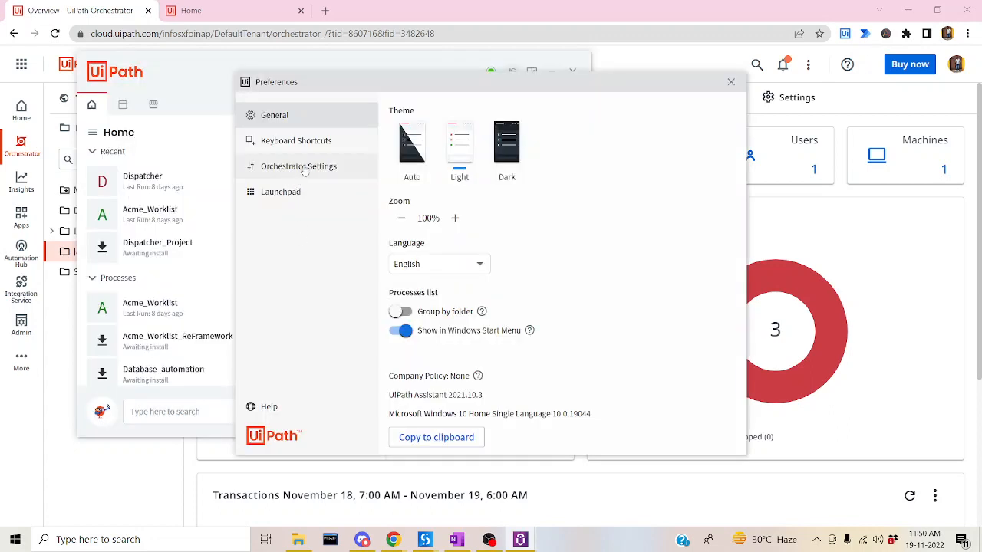
left_click(312, 166)
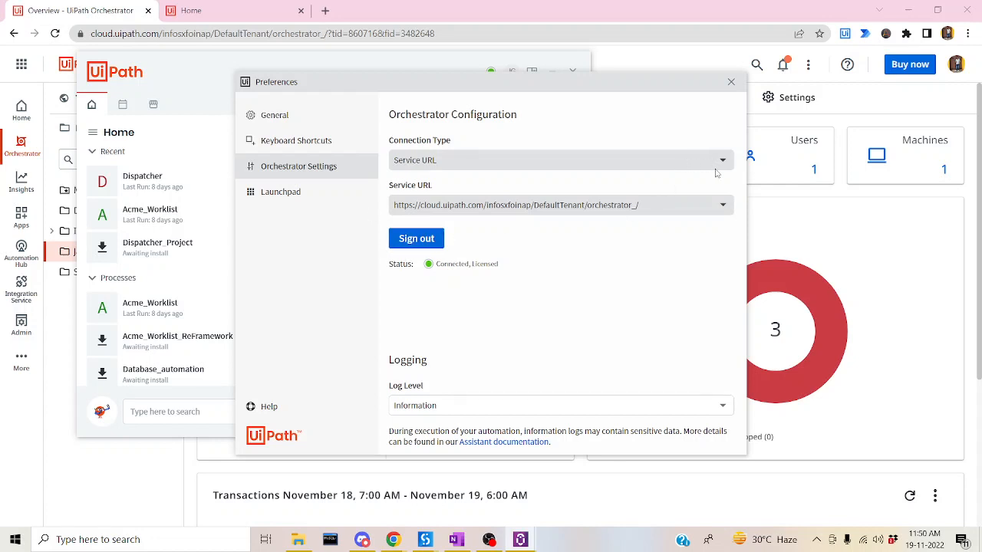
left_click(731, 81)
Step: Copy the key of the machine assigned to the current Orchestrator folder and return to My Workspace
left_click(917, 165)
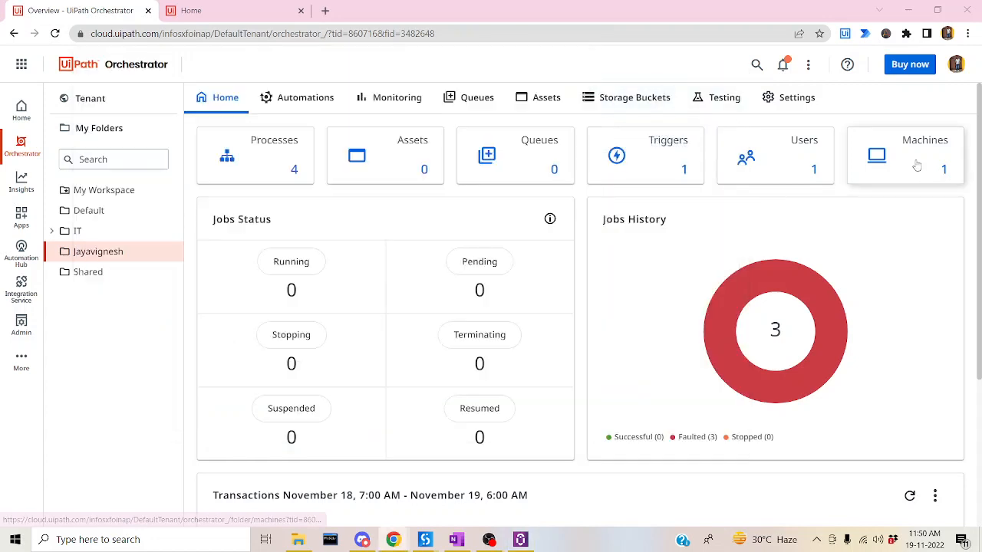
left_click(916, 165)
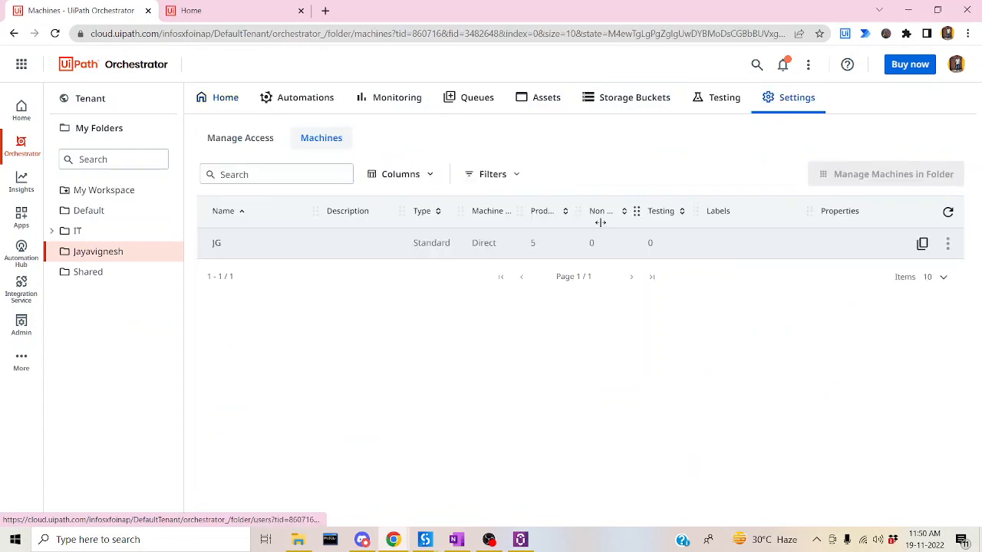
left_click(922, 244)
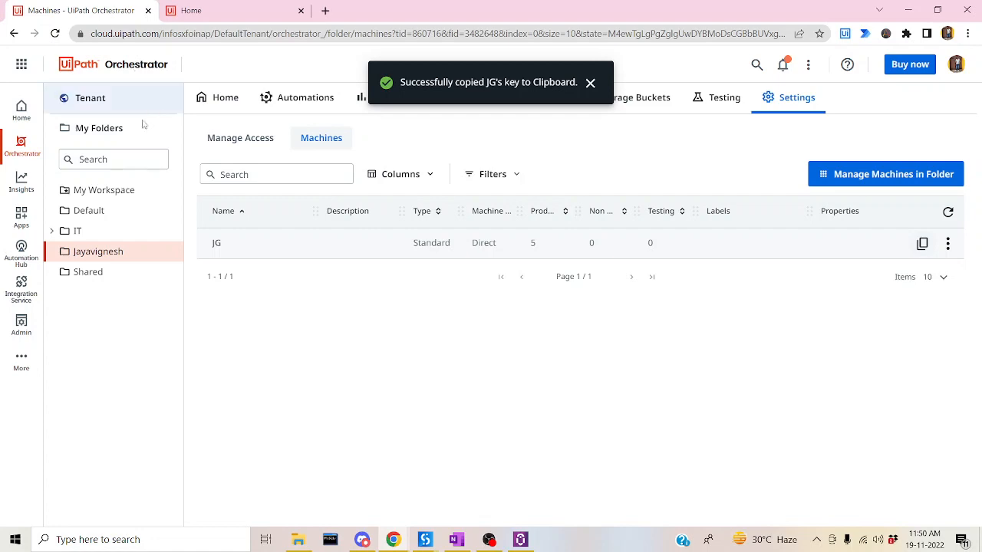
left_click(106, 192)
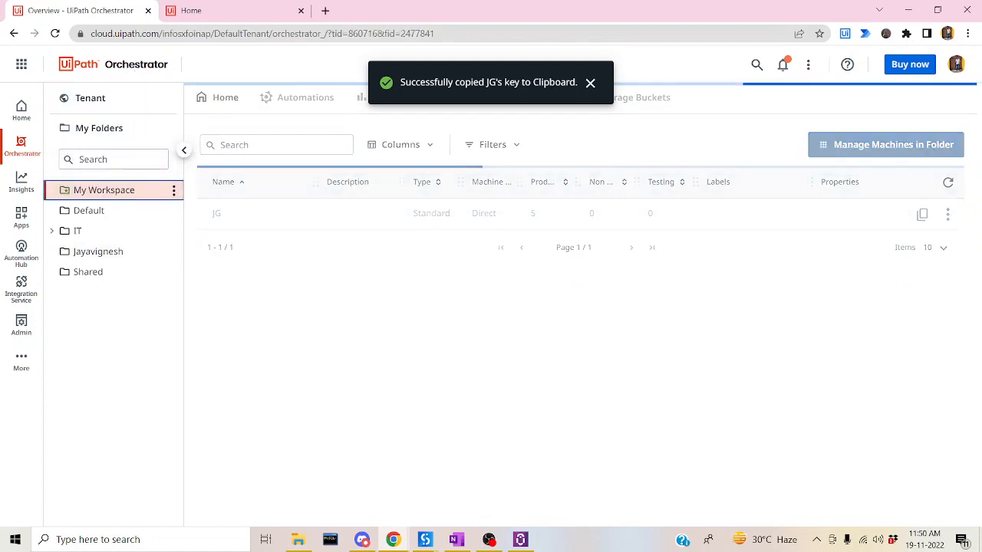
Step: Return to UiPath Studio and change the publish destination to Orchestrator Personal Workspace Feed
mouse_move(424, 539)
left_click(503, 477)
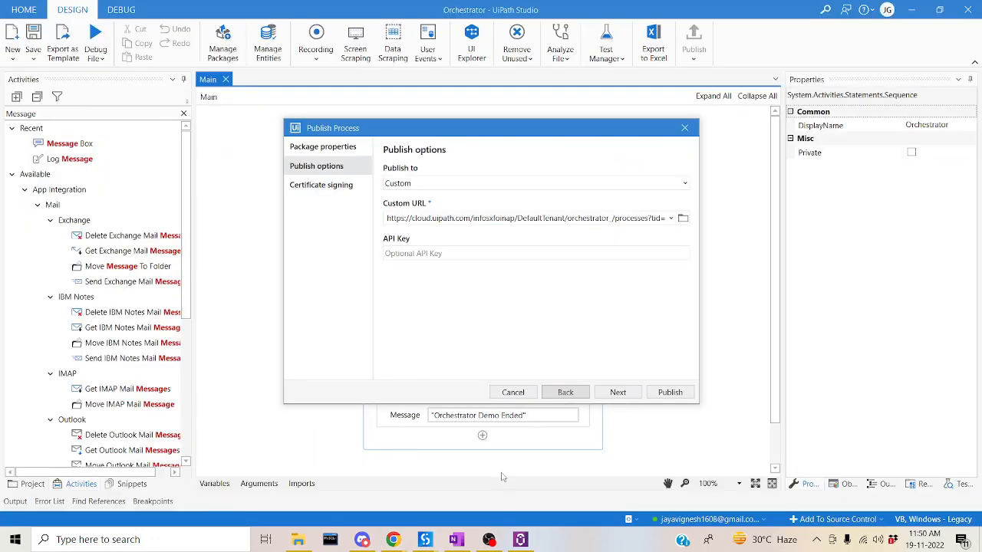
left_click(410, 180)
left_click(685, 185)
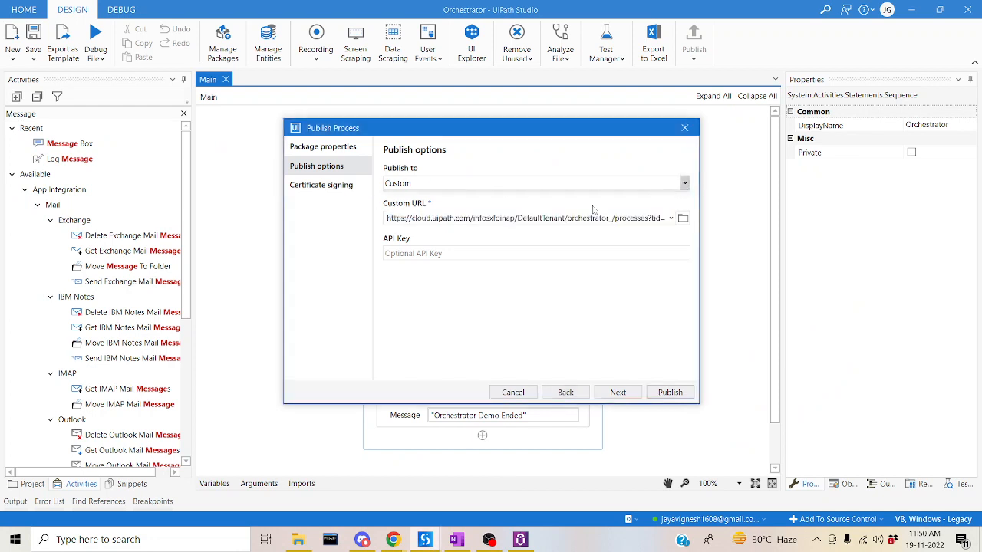
left_click(466, 210)
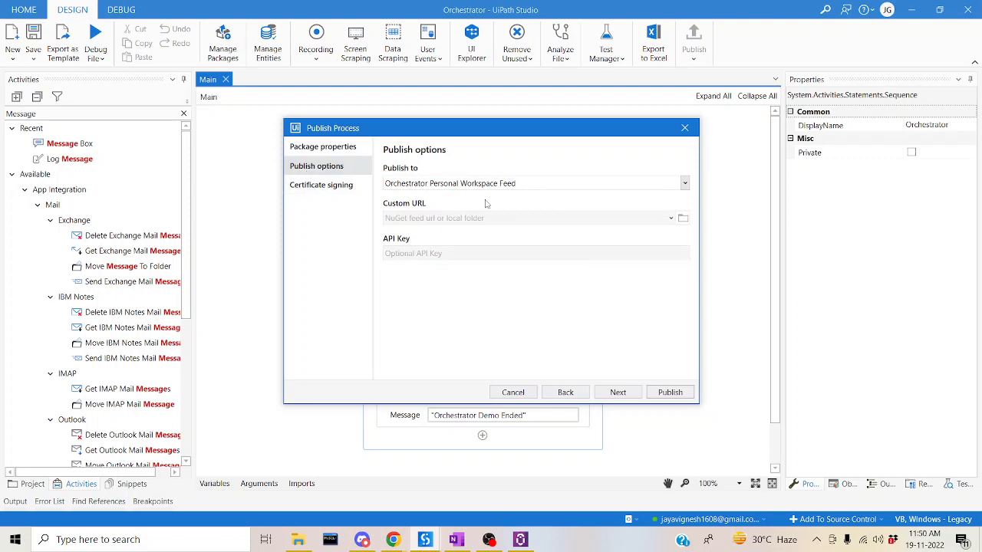
Step: Publish the Orchestrator project with the certificate signing fields left empty and dismiss the publish message
left_click(345, 187)
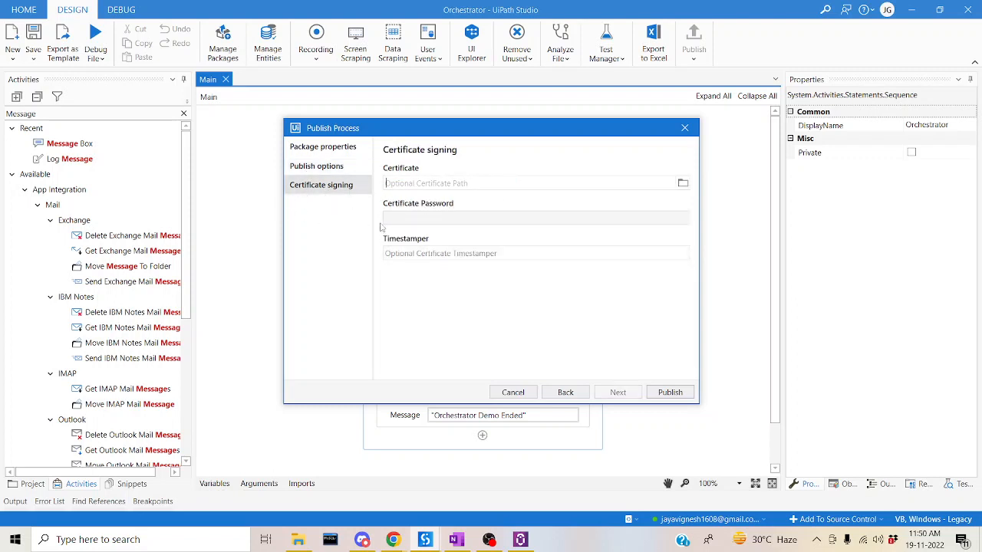
left_click(672, 392)
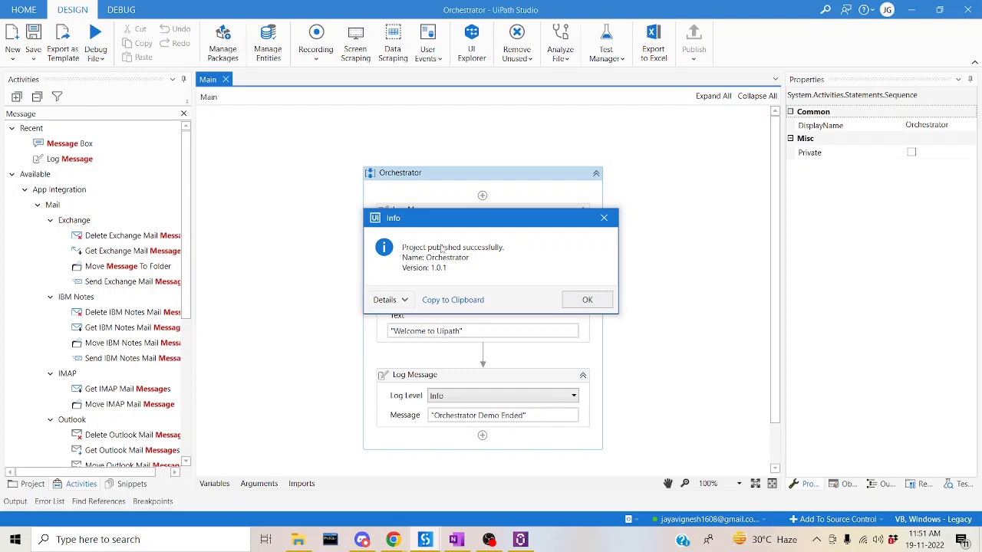
left_click(588, 299)
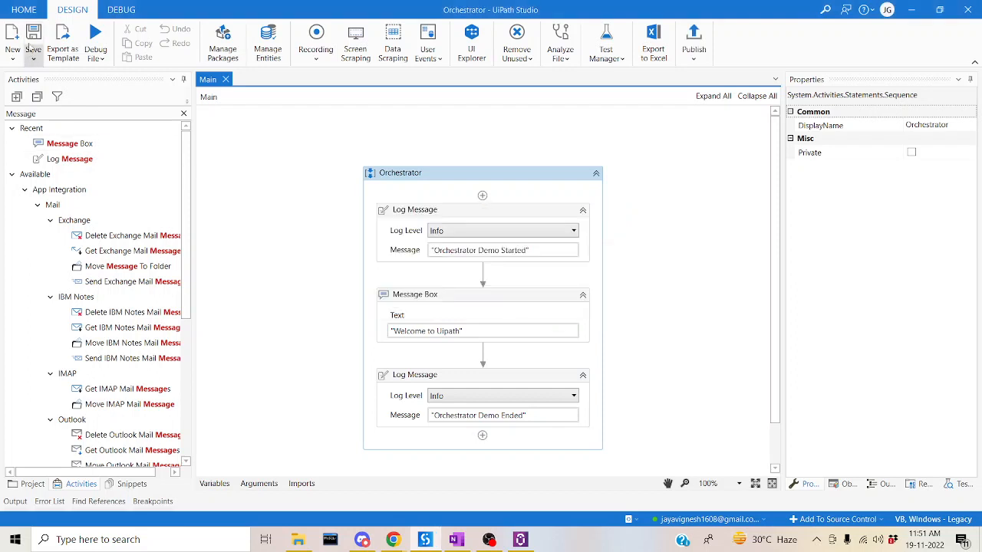
Step: Switch to Orchestrator in Chrome and find the published Orchestrator process in My Workspace, checking its version and available actions
mouse_move(392, 536)
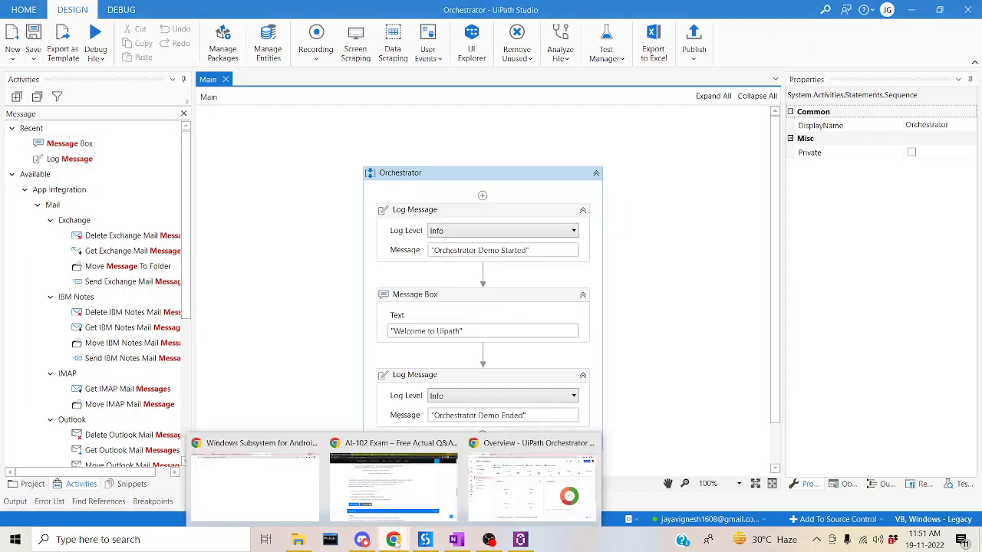
left_click(529, 483)
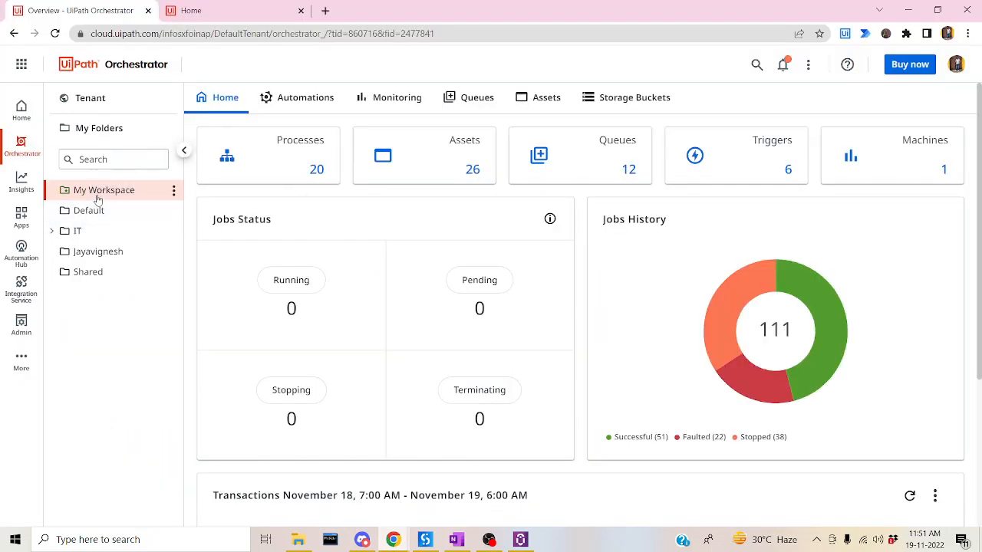
left_click(288, 149)
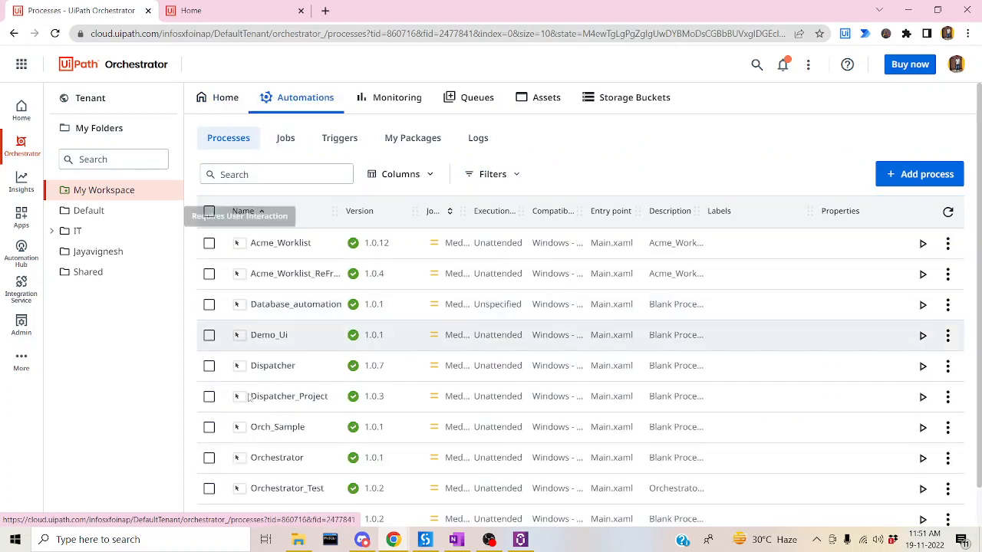
double_click(277, 457)
scroll(676, 453, "down", 1)
scroll(676, 454, "down", 1)
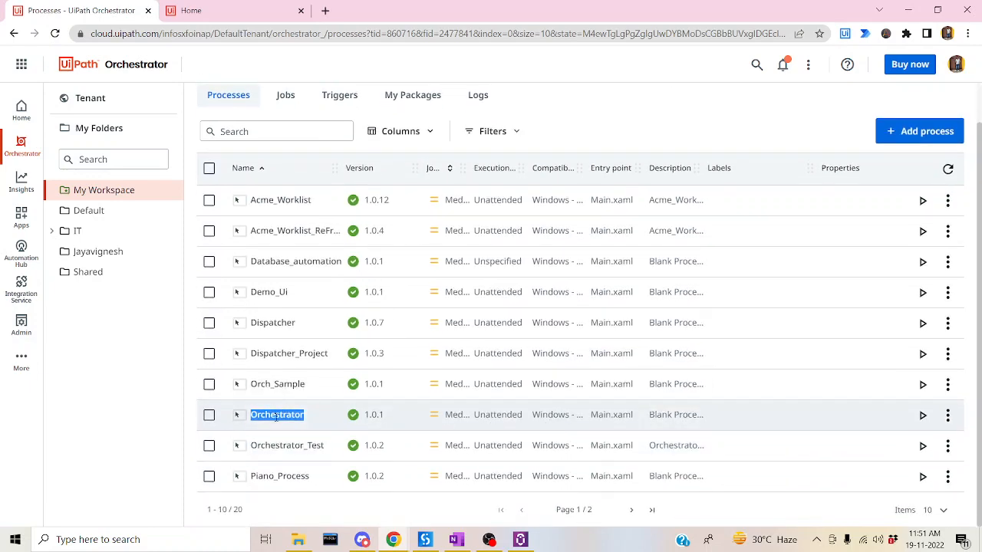
left_click(948, 415)
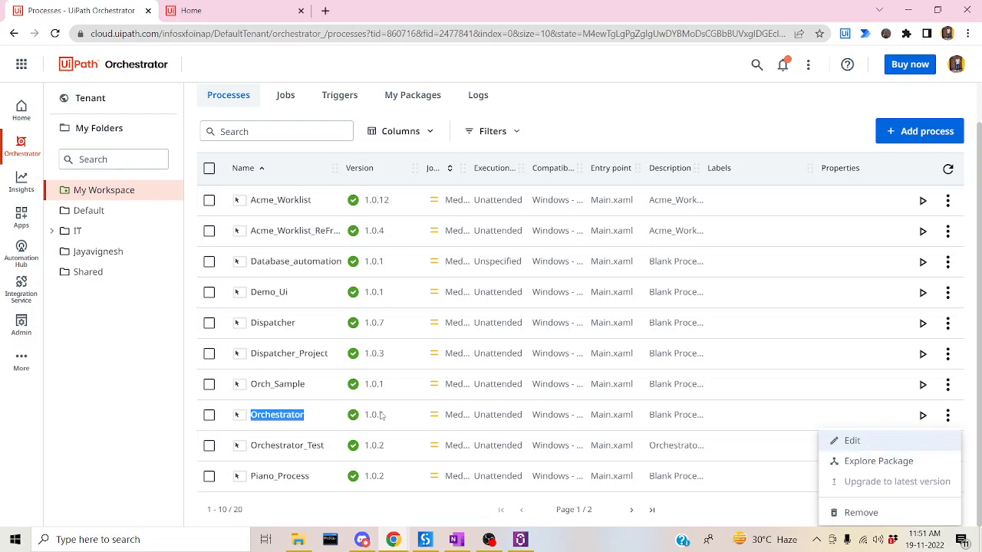
left_click(406, 414)
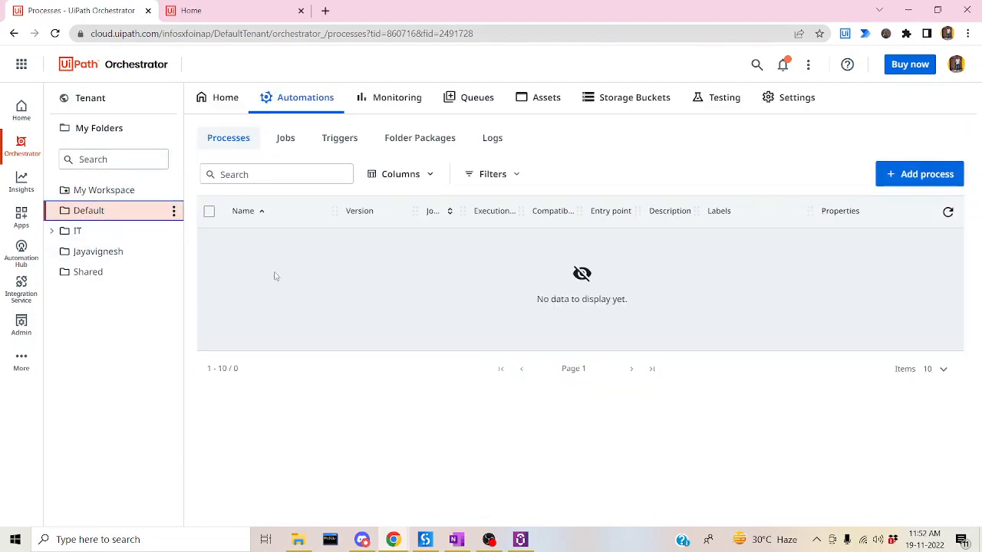
Step: Check the processes in the folder between IT and Shared, and search the My Workspace processes for "Orchestrator"
left_click(84, 259)
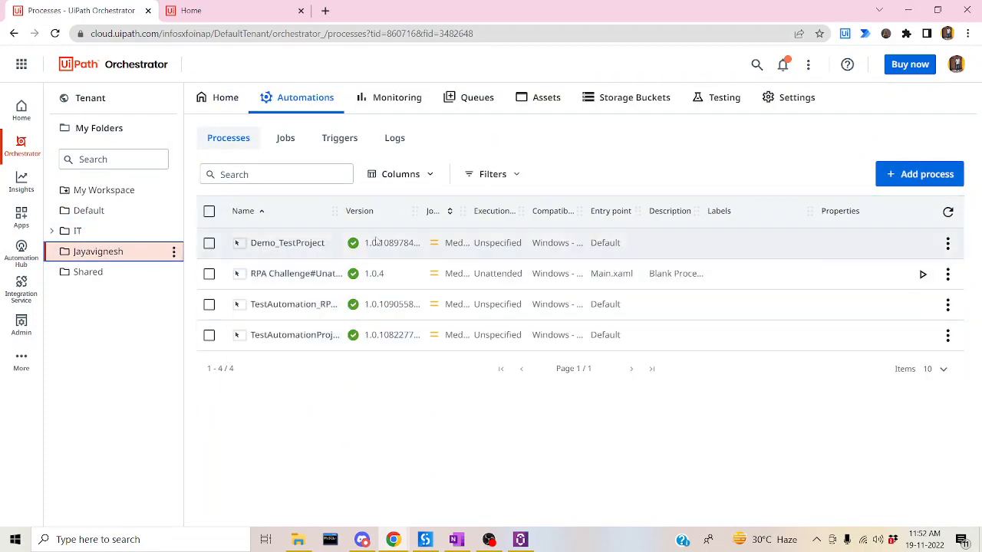
left_click(115, 194)
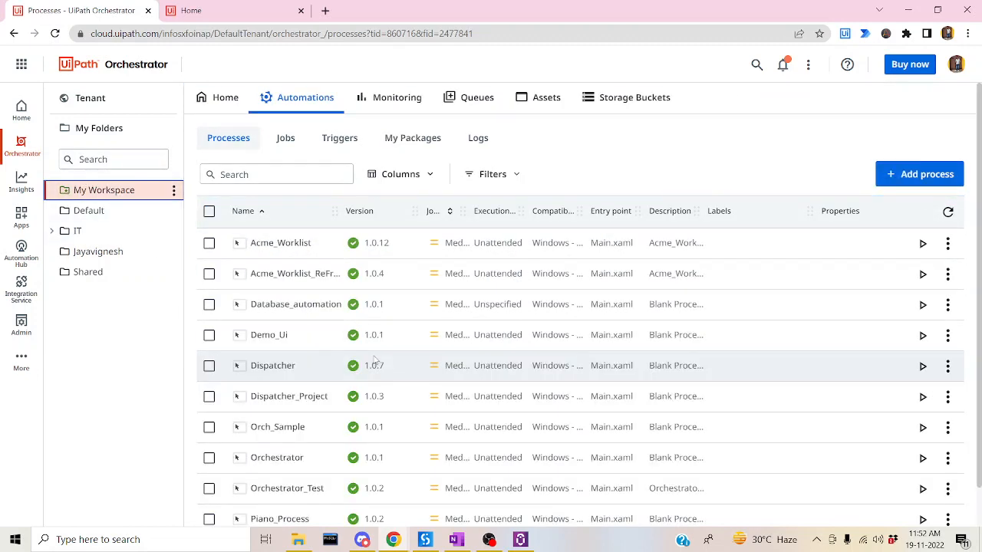
double_click(277, 457)
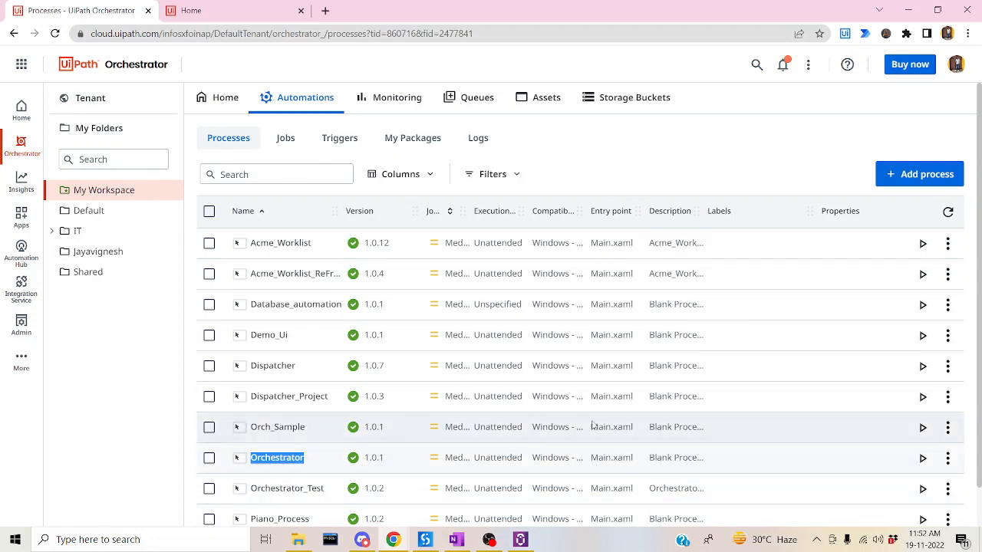
scroll(537, 429, "down", 1)
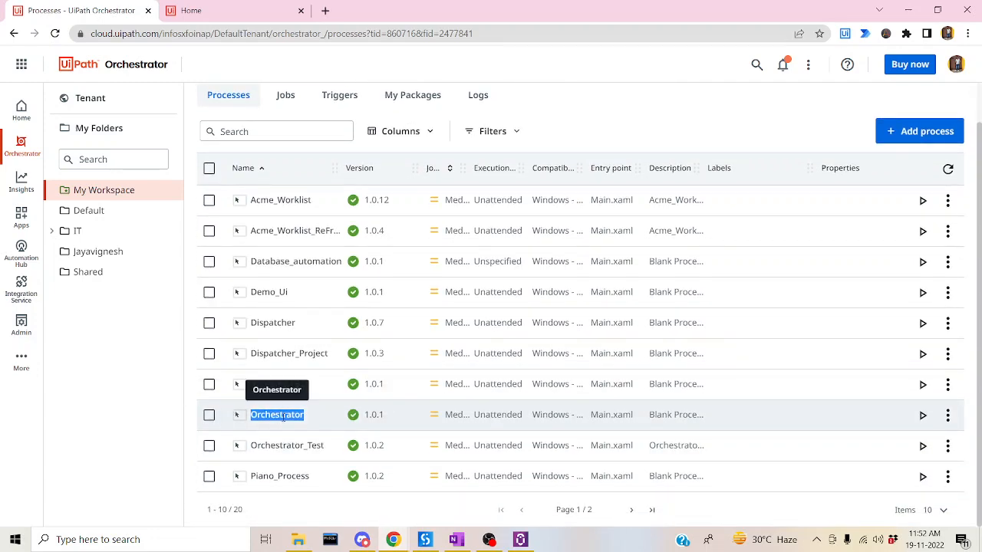
scroll(622, 344, "up", 1)
left_click(269, 179)
key("ctrl+v")
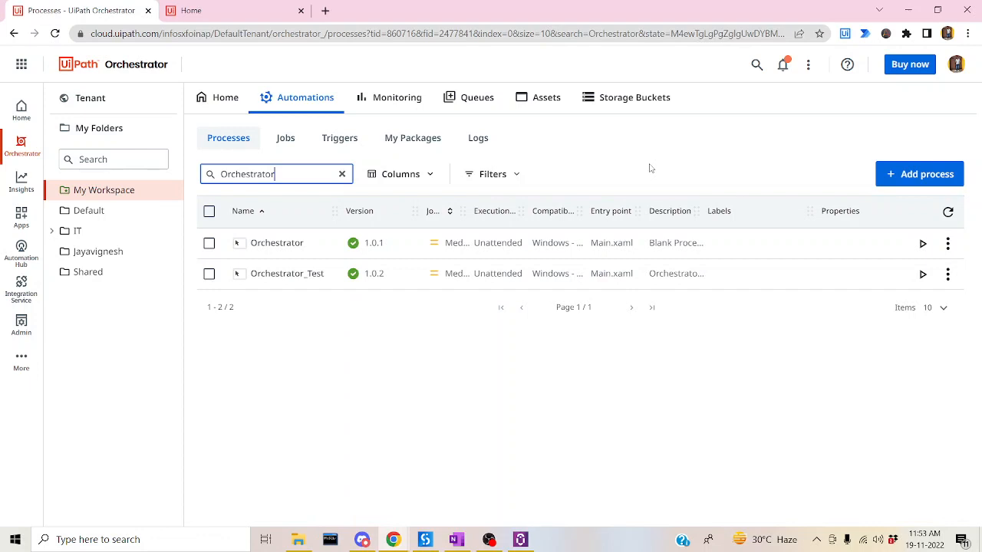
Step: Start an unattended job for the Orchestrator process with inherited priority, executing once on any machine
left_click_drag(255, 244, 811, 246)
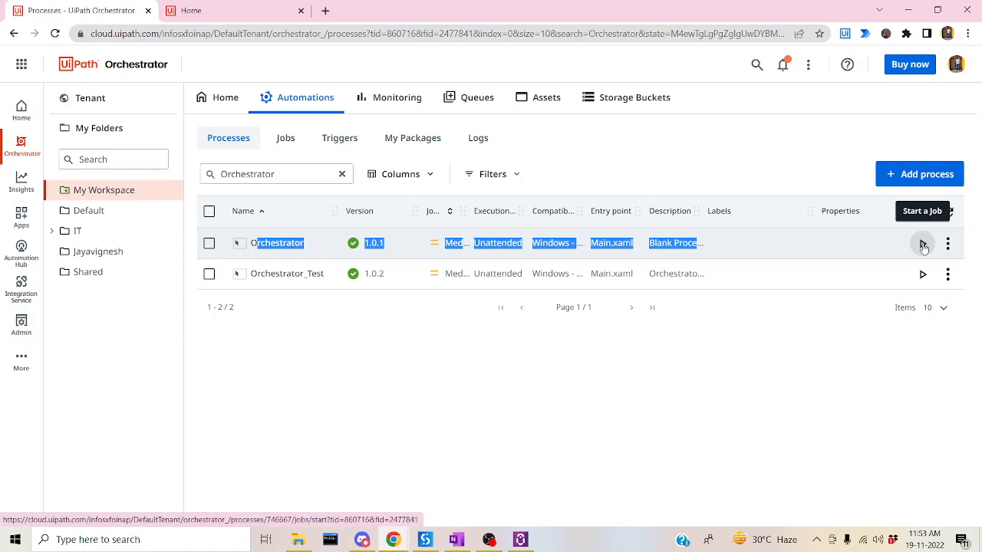
left_click(852, 346)
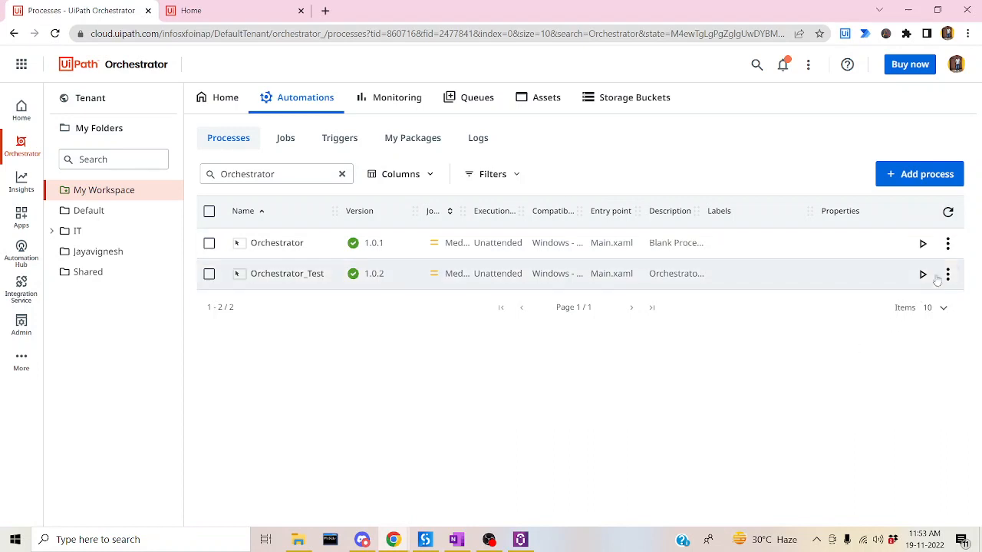
left_click(922, 243)
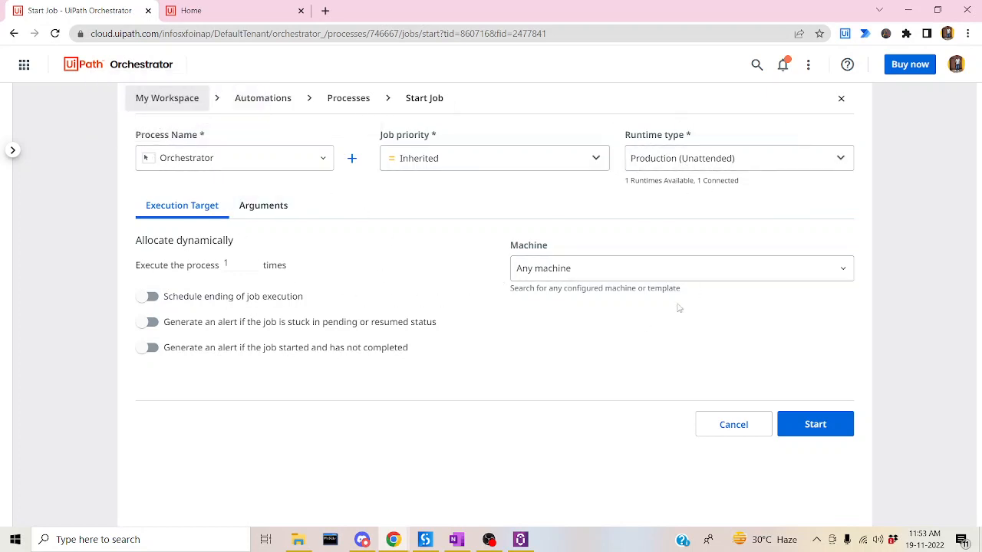
left_click(817, 428)
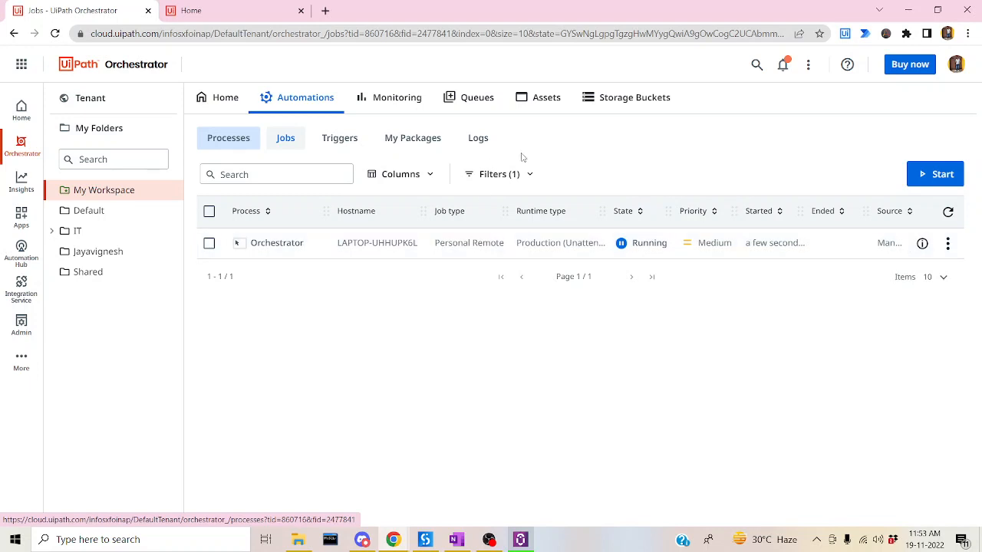
Step: Open the jobs list of My Workspace and dismiss the running process's message box
left_click(282, 145)
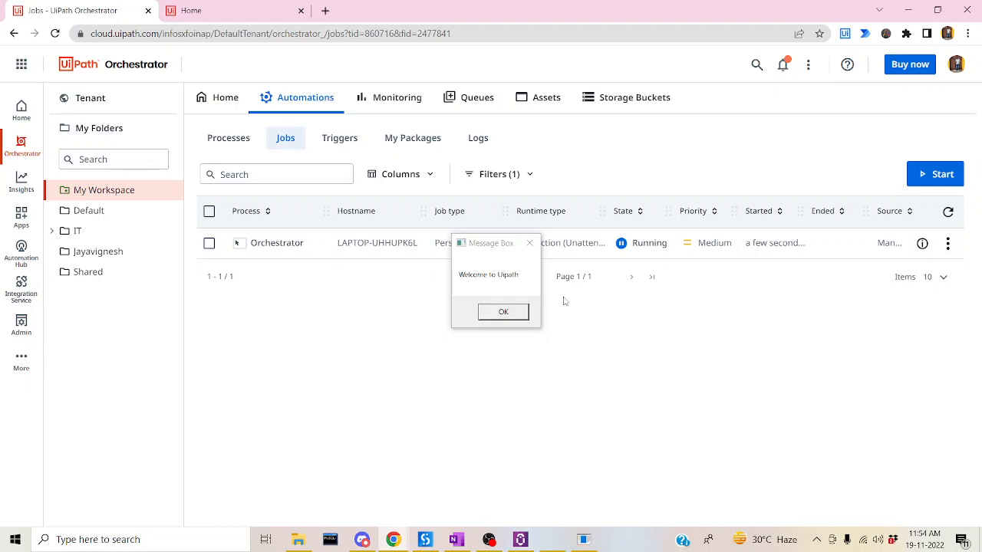
left_click(503, 312)
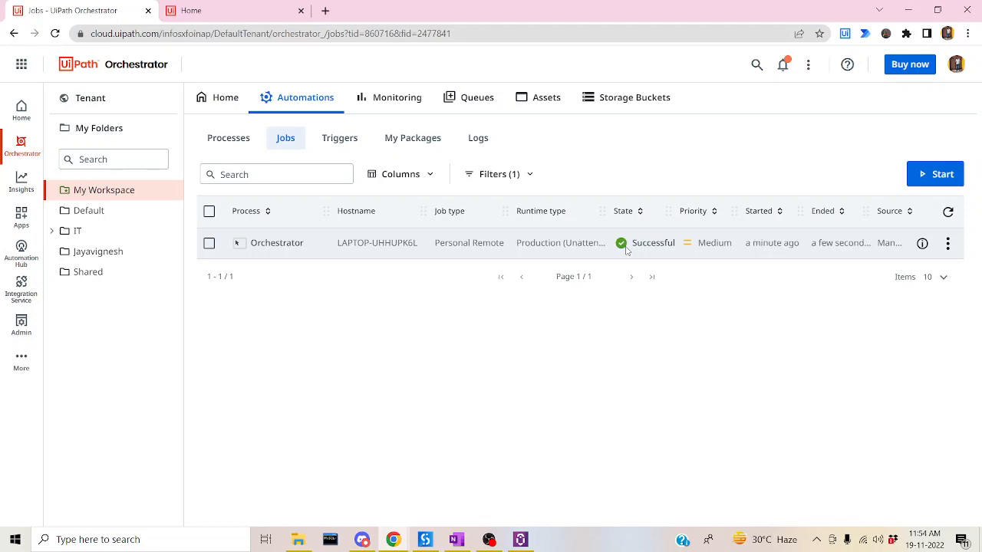
Step: Check the jobs of the last 30 days, and set the interval filter back to the last day
left_click(507, 171)
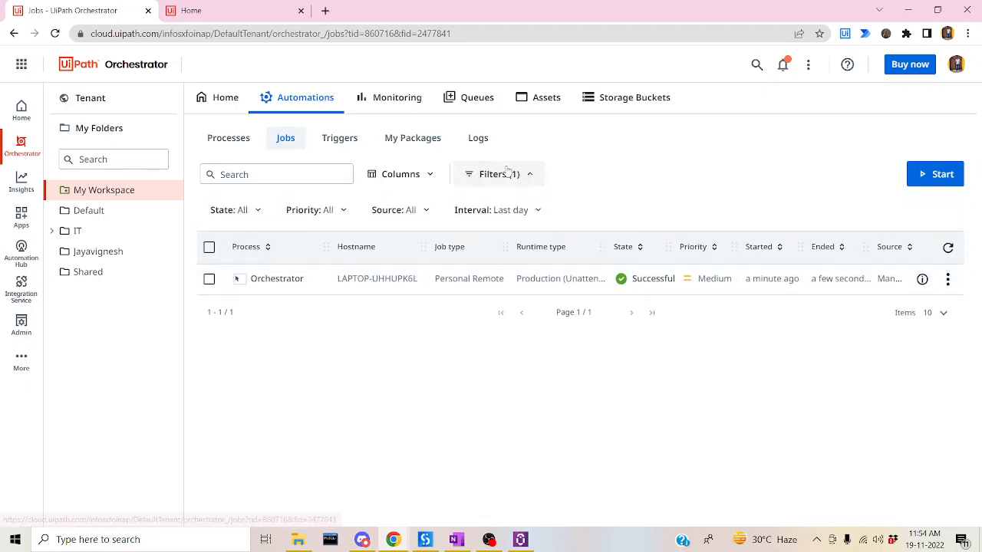
left_click(519, 212)
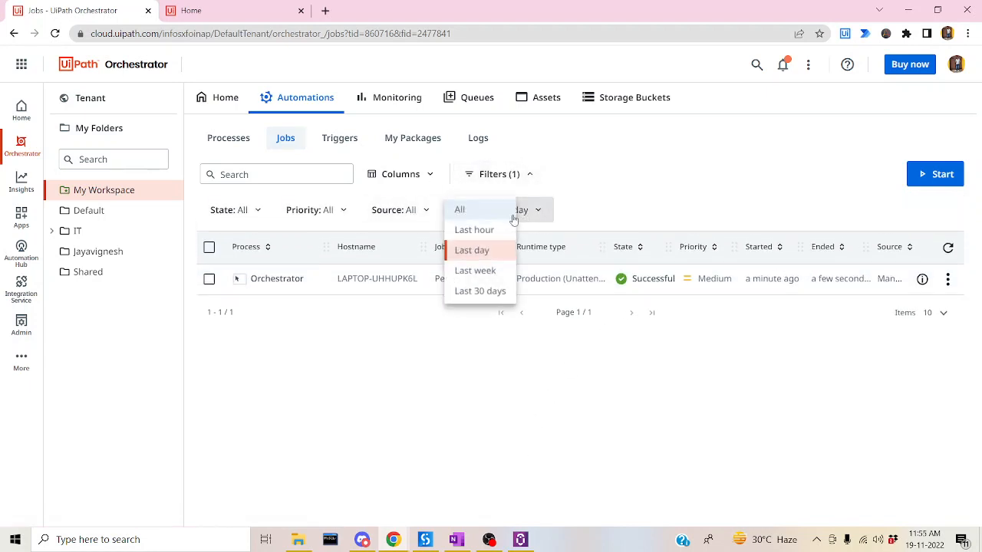
left_click(476, 292)
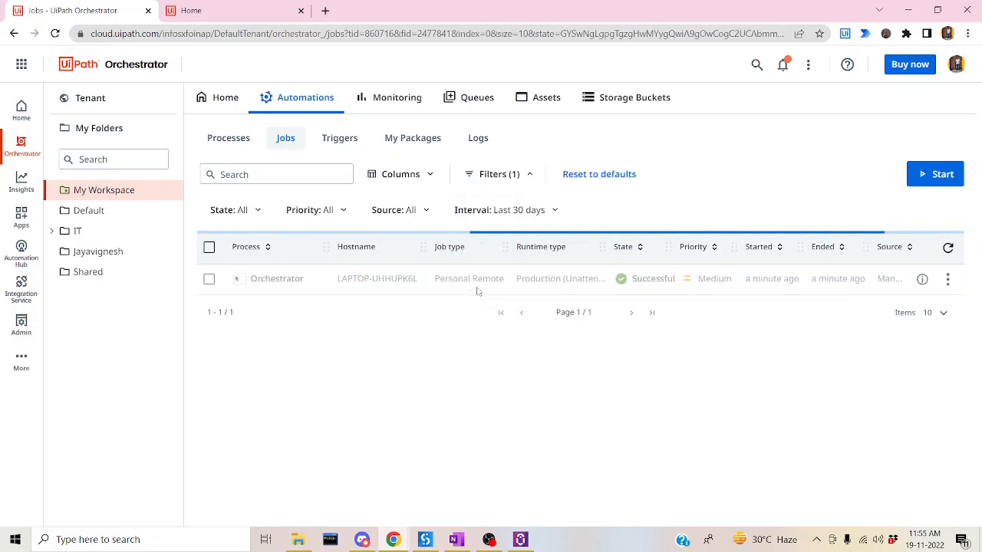
left_click(532, 212)
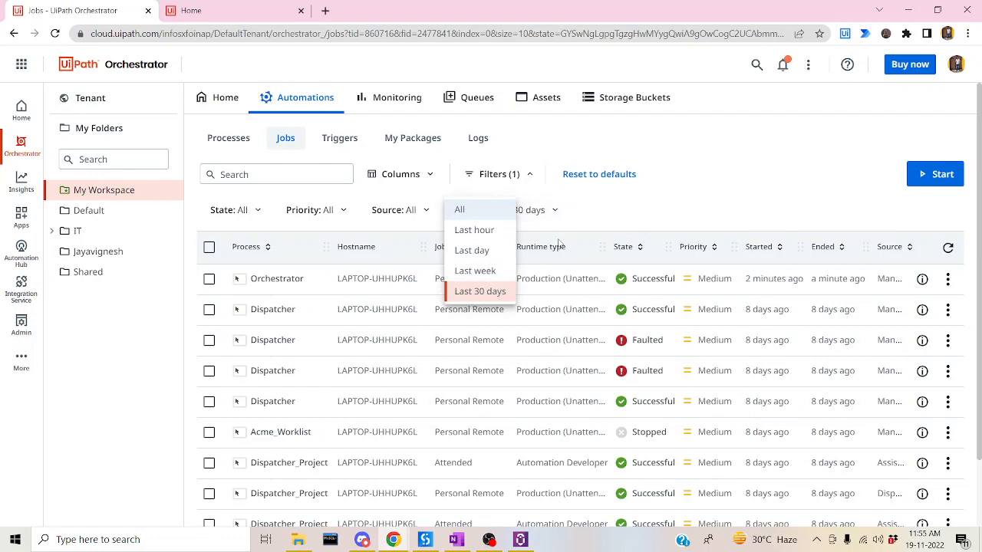
left_click(495, 252)
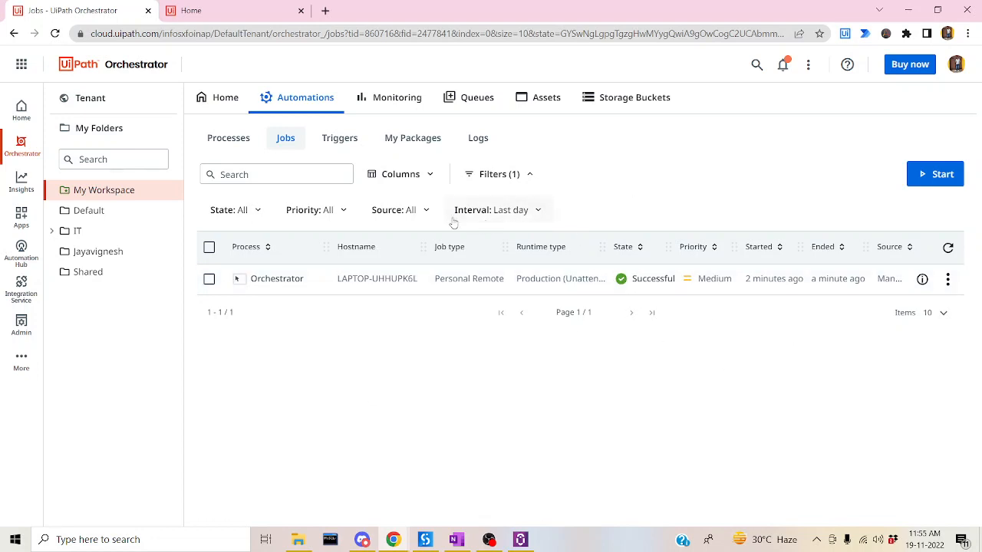
Step: Review the job source filter options, and narrow the Ended column to read the job's full source
left_click(414, 213)
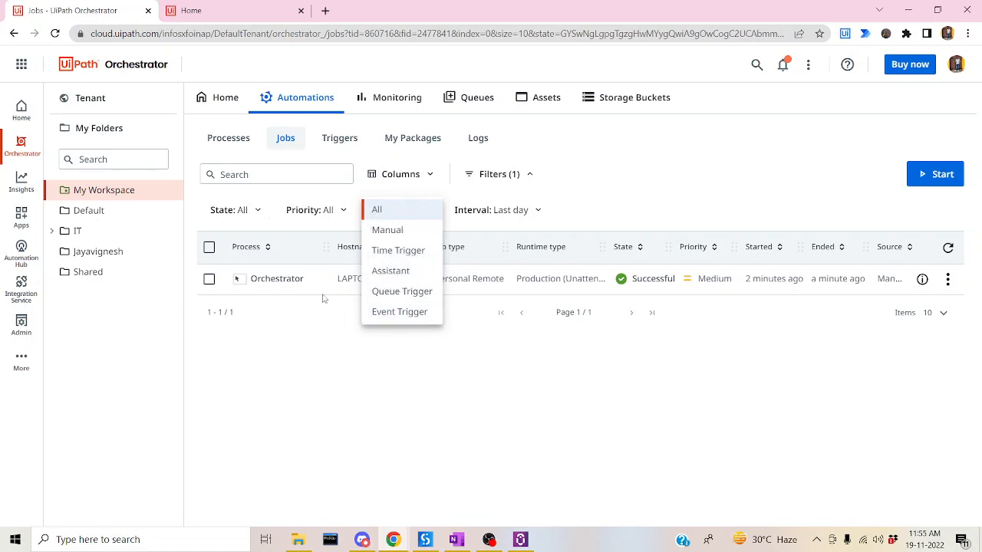
left_click(312, 346)
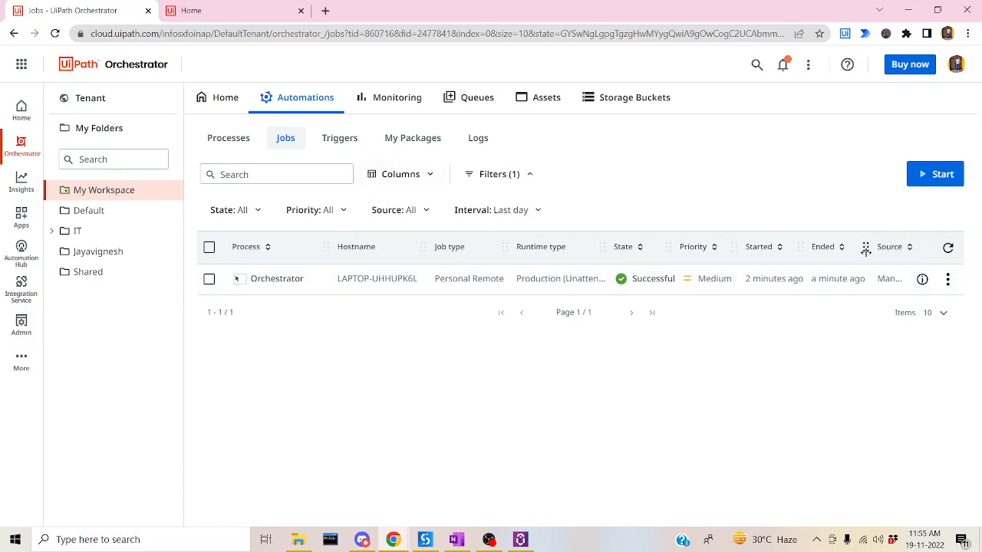
left_click_drag(867, 247, 841, 247)
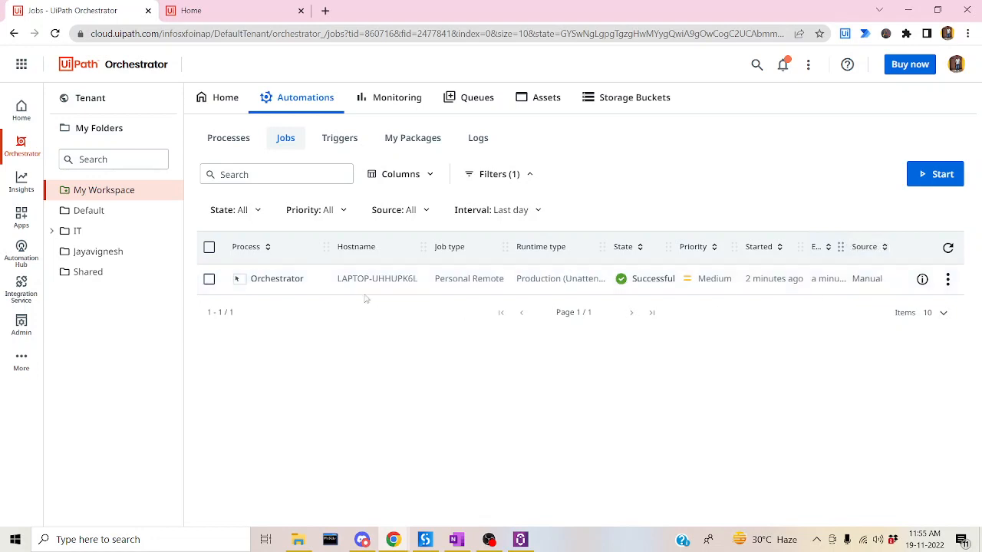
Step: Look through the processes in My Workspace and return to the jobs list
left_click(221, 144)
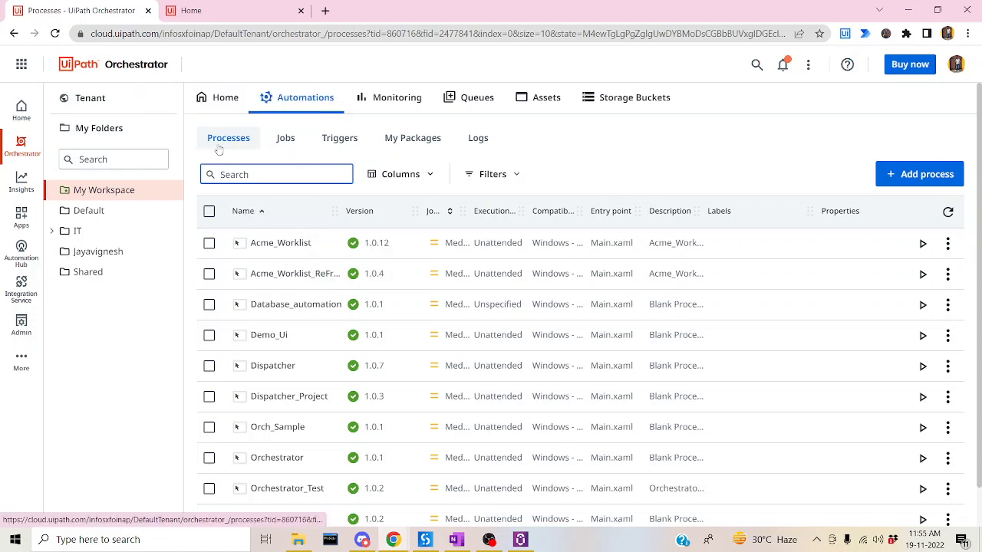
scroll(342, 269, "down", 1)
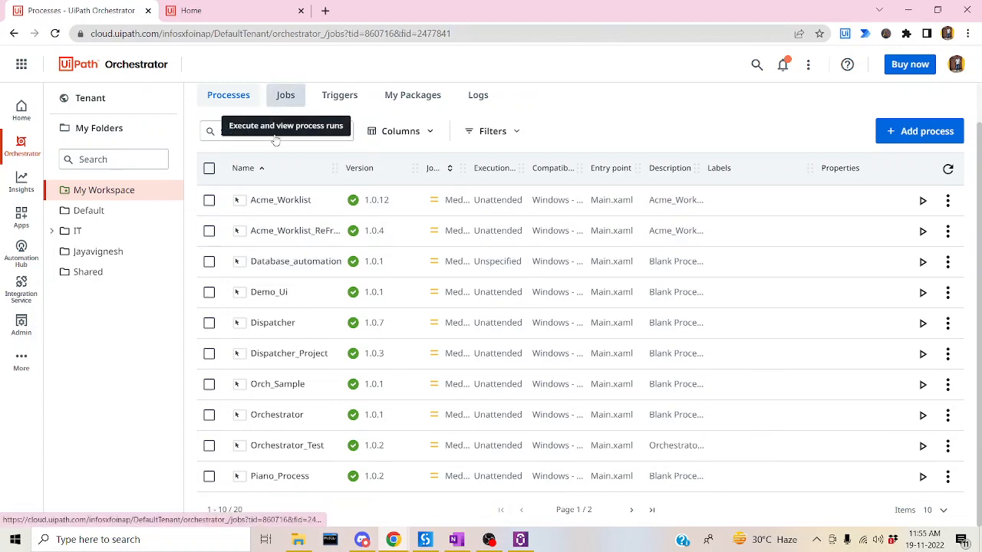
left_click(285, 98)
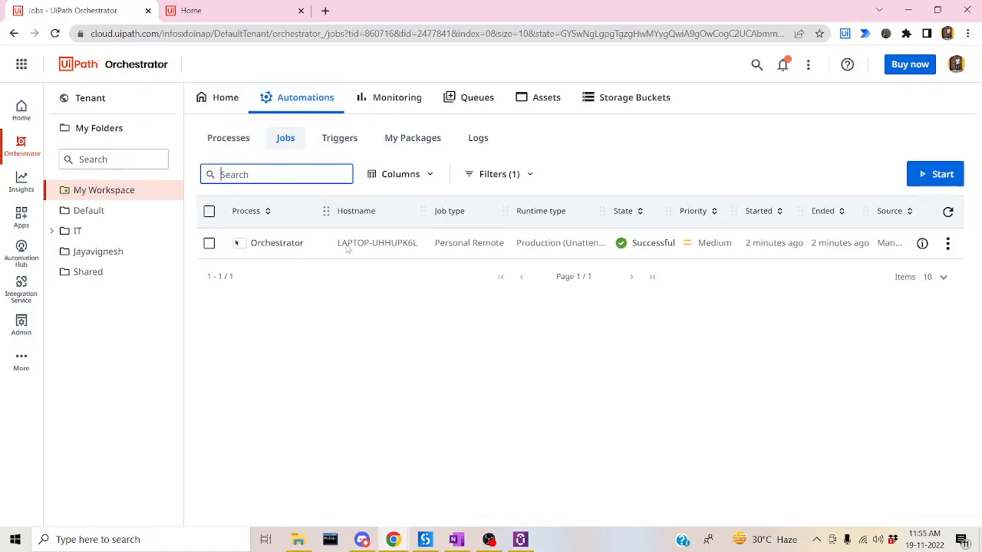
Step: Examine the state filter options available for jobs, leaving the filter at All
left_click(419, 178)
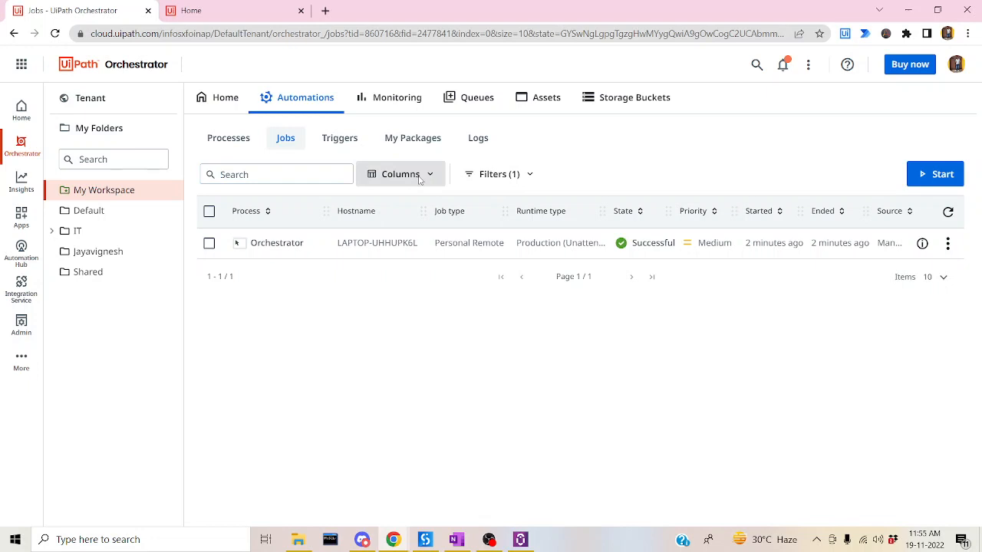
left_click(615, 321)
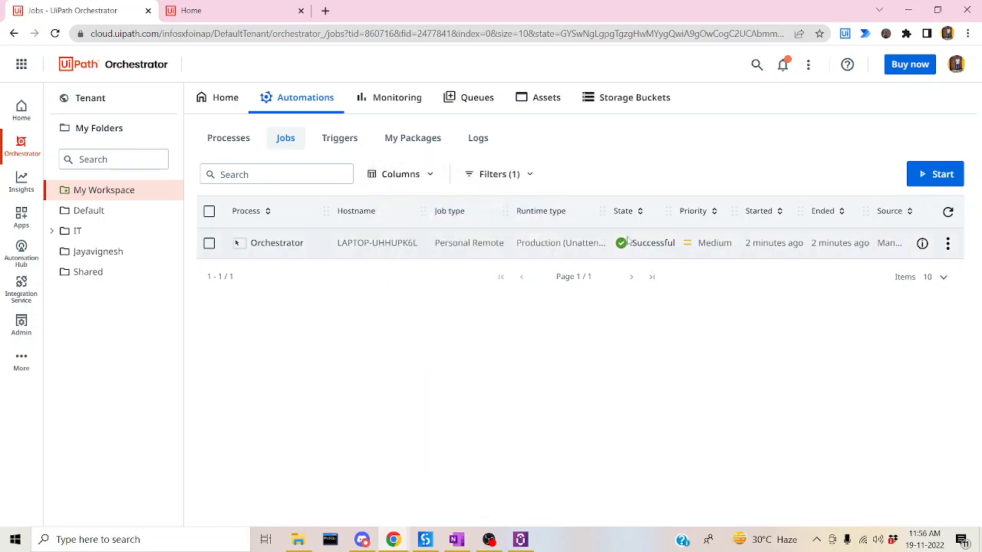
left_click(536, 175)
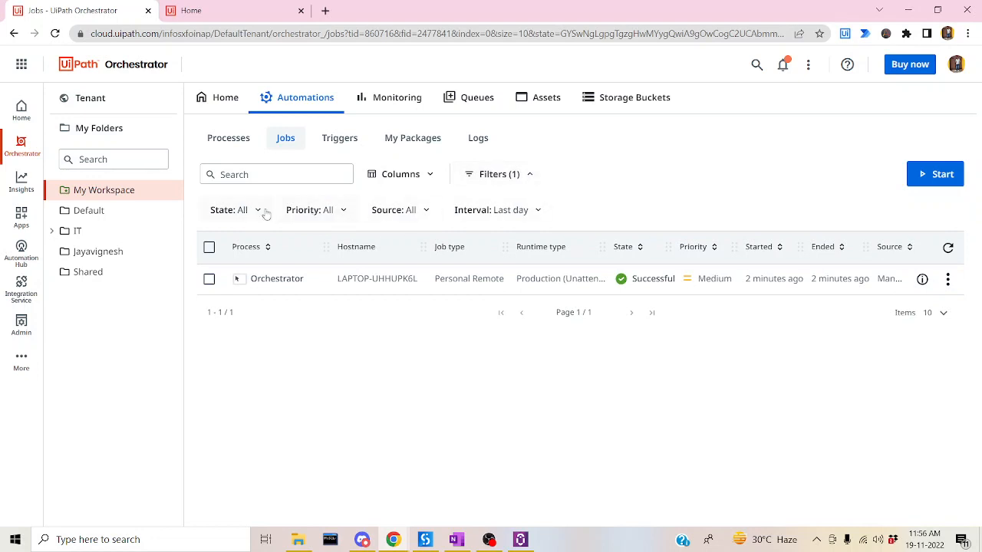
left_click(261, 211)
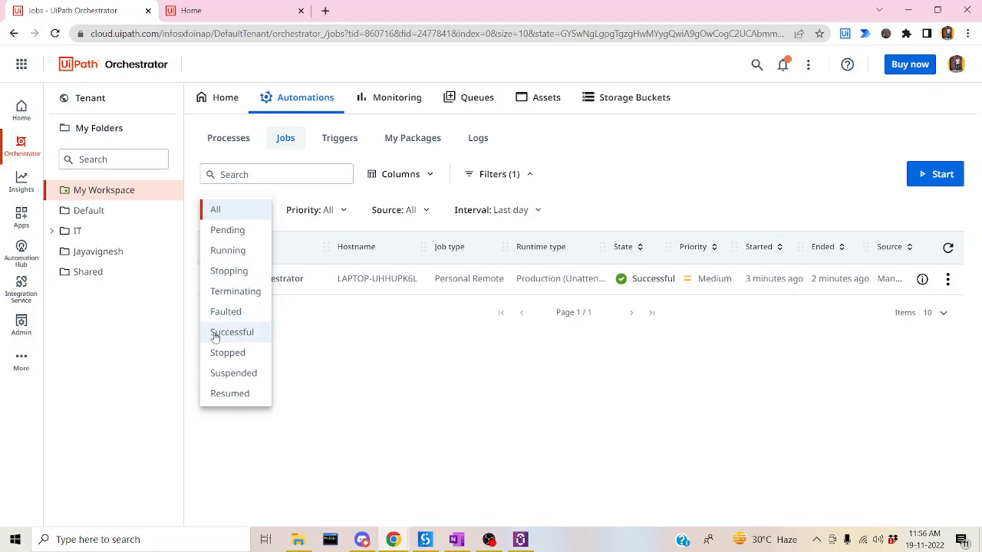
left_click(426, 379)
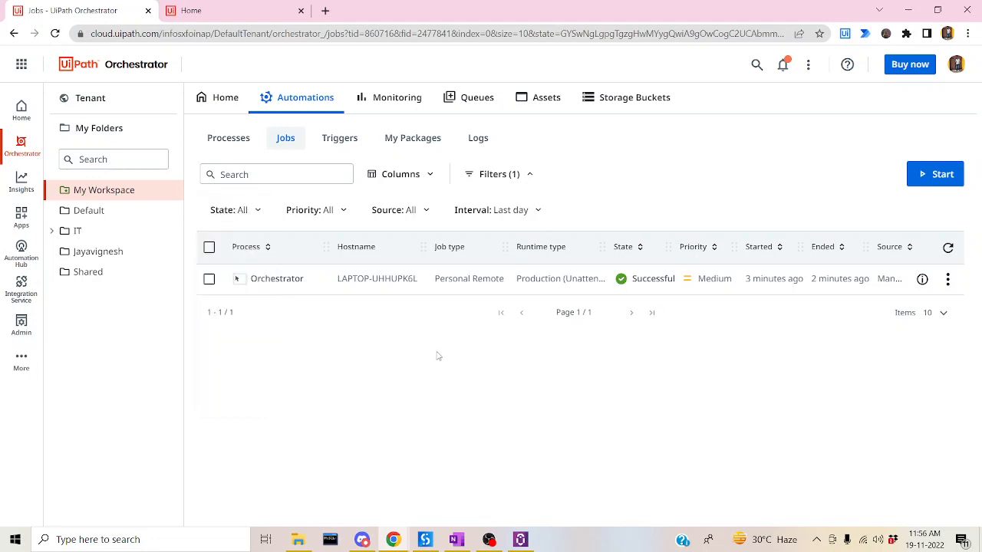
Step: Start a new time trigger in My Workspace and name it Orchestrator_Trigger
left_click(232, 145)
left_click(283, 149)
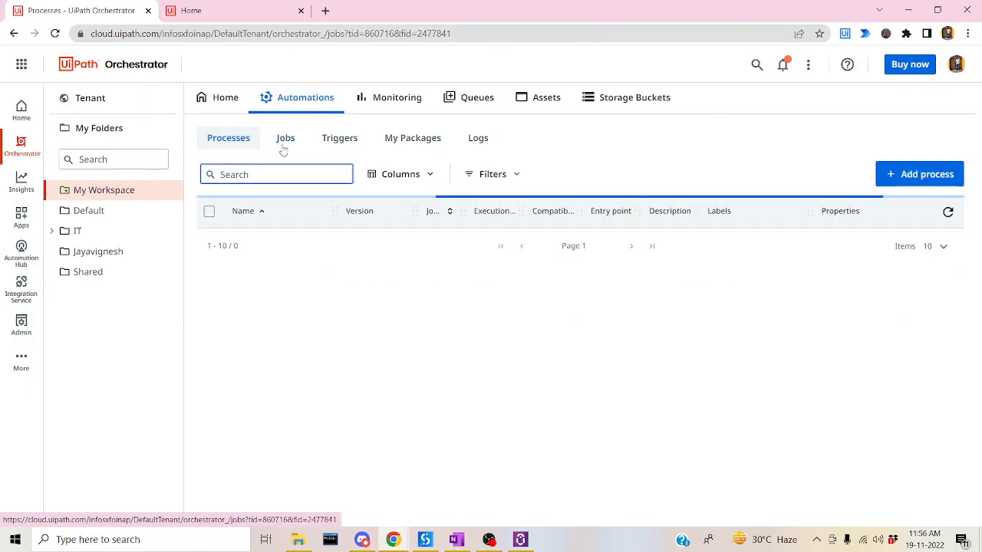
left_click(230, 139)
left_click(347, 140)
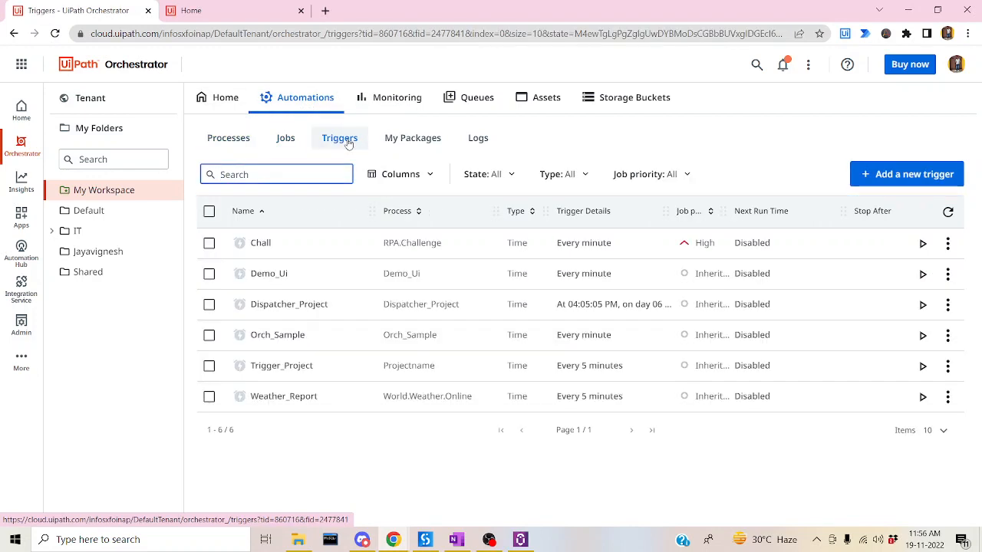
left_click(895, 178)
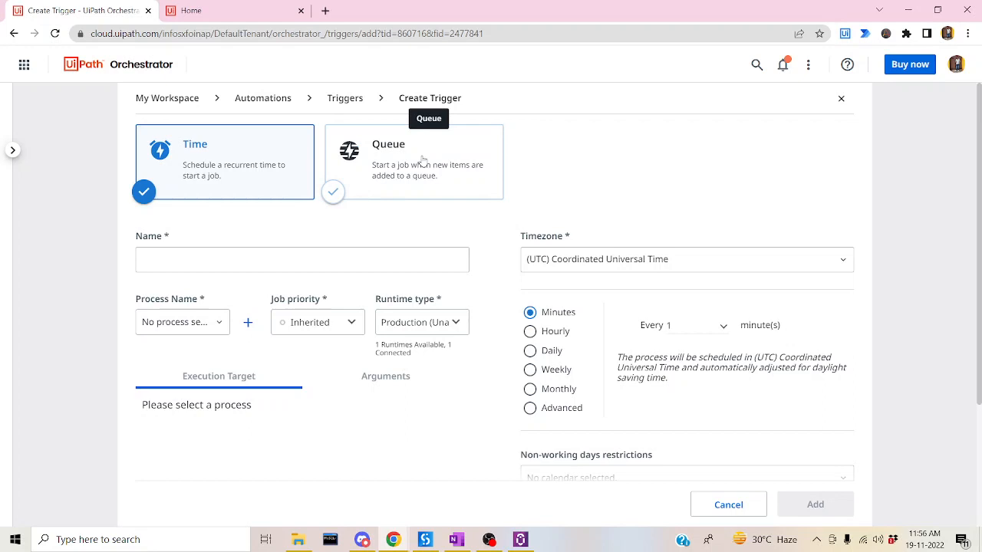
left_click(286, 263)
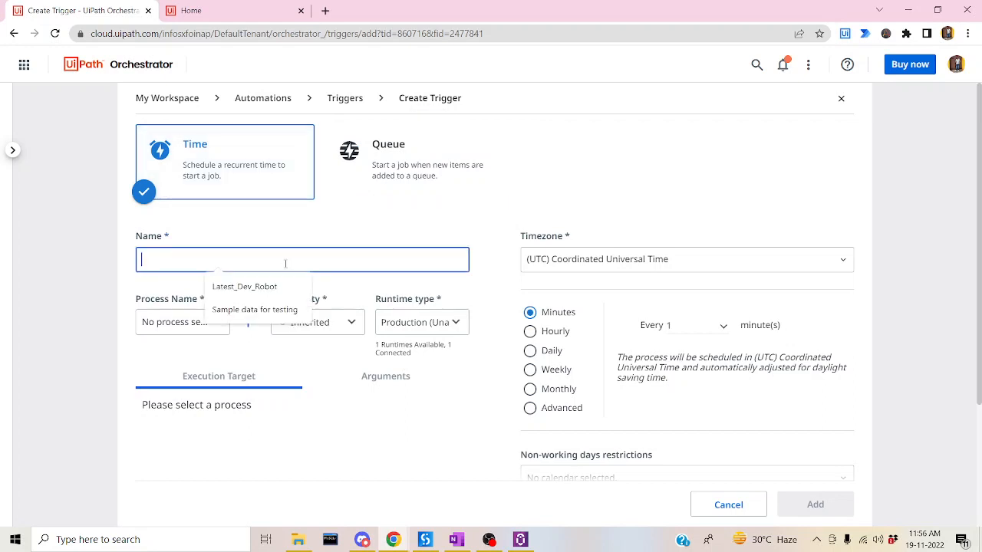
type("Orchestrator_Trigger")
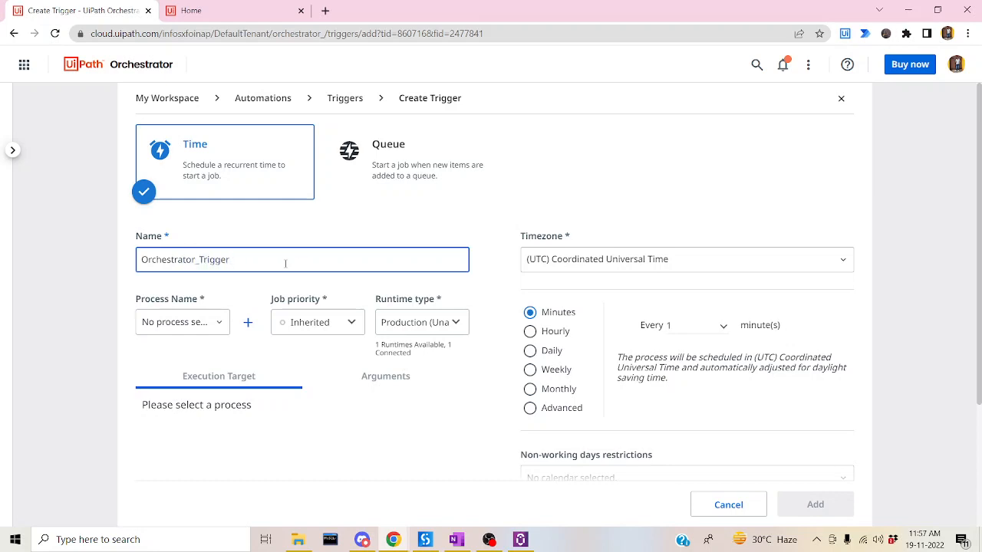
double_click(285, 263)
left_click(459, 212)
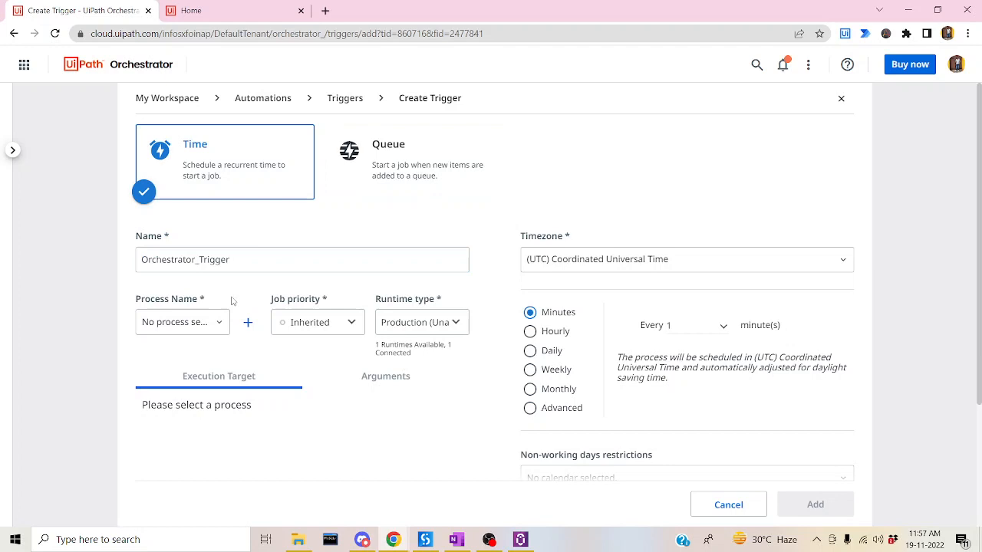
Step: Set the trigger's process to Orchestrator and its timezone to (UTC+05:30) Chennai, Kolkata, Mumbai, New Delhi
left_click(194, 323)
type("Orch")
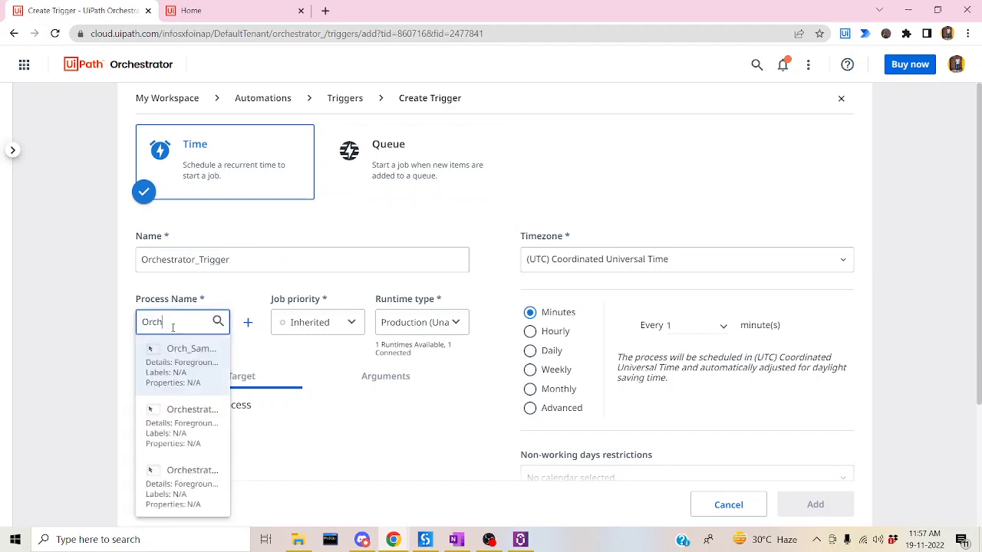
left_click(186, 412)
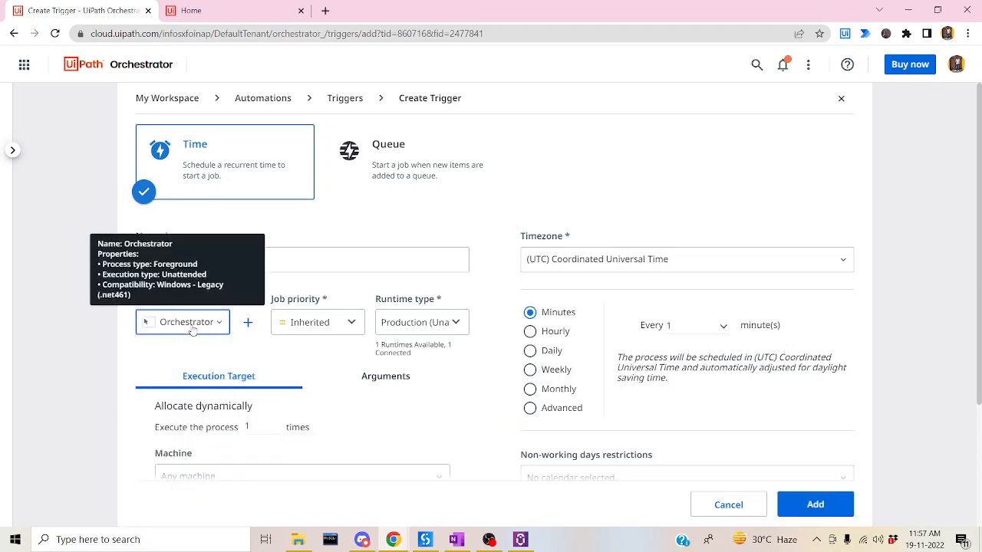
left_click(637, 259)
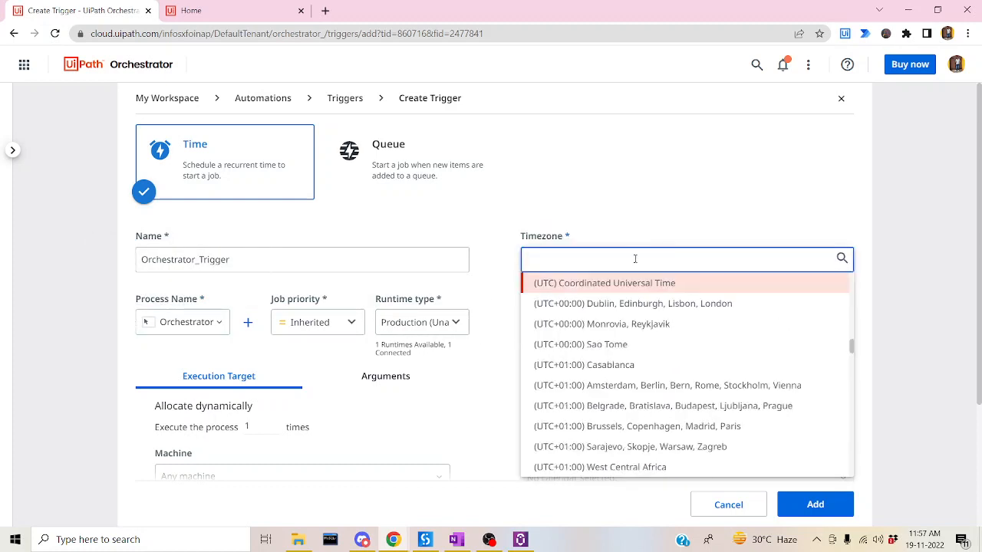
type("Kol")
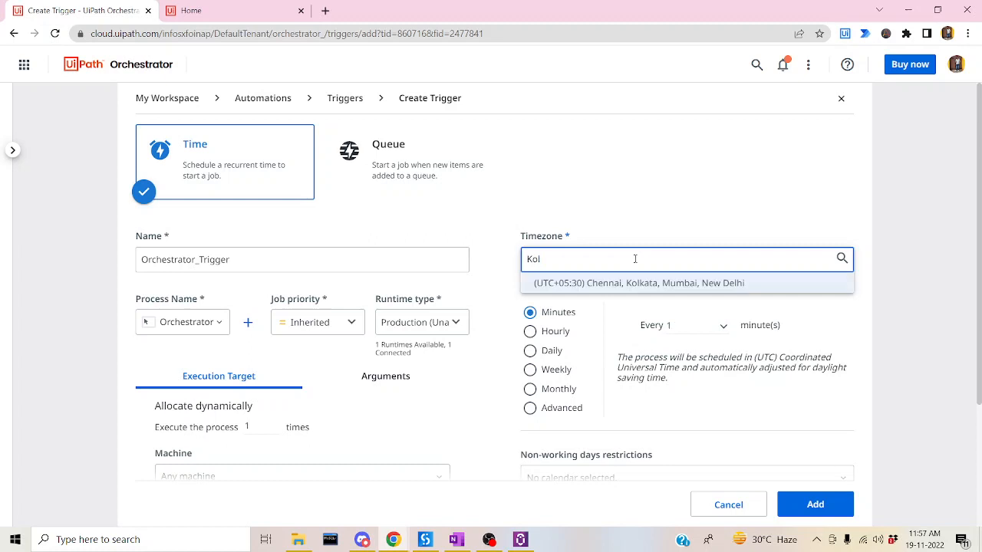
left_click(650, 283)
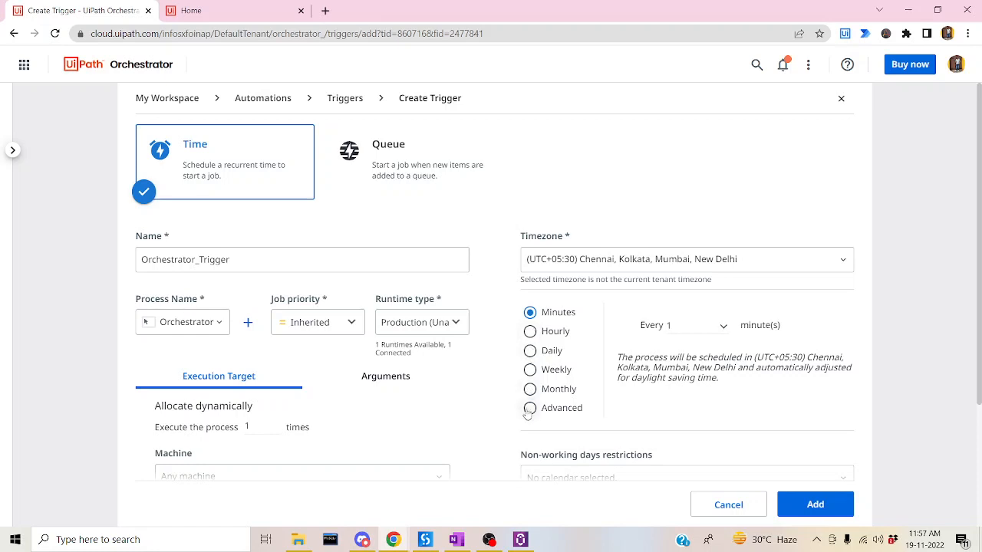
Step: Add the trigger with an every 1 minute schedule and no non-working days calendar, and locate it in the trigger list
scroll(679, 426, "down", 2)
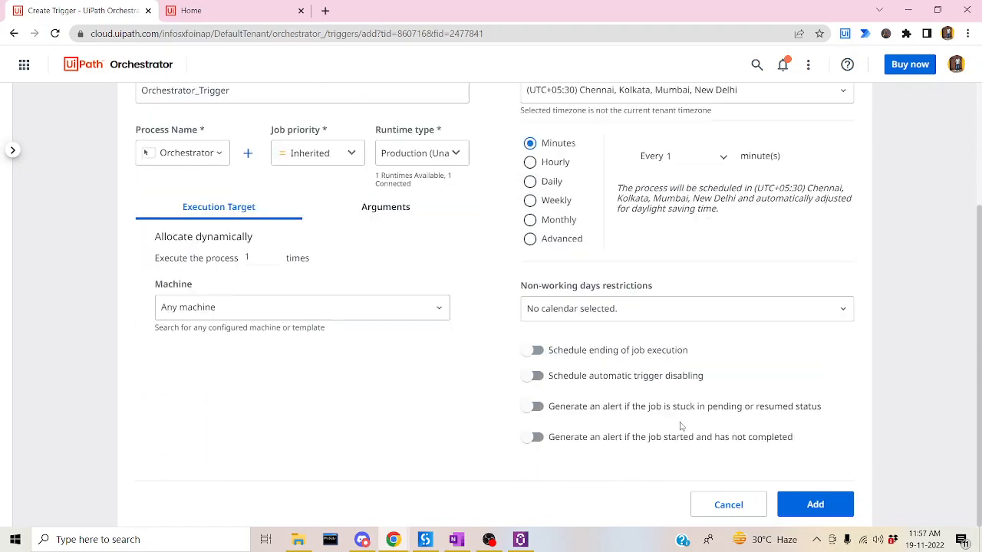
left_click(572, 308)
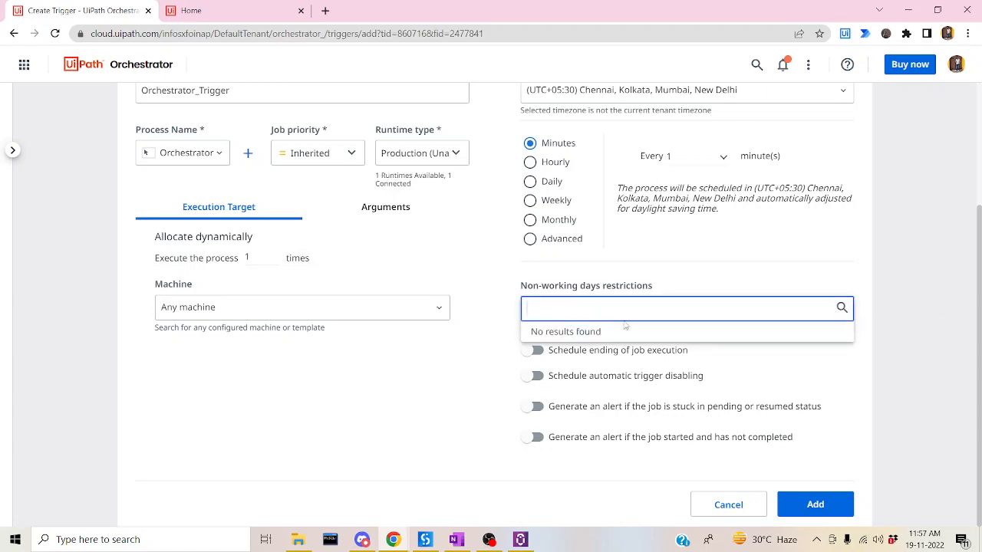
left_click(483, 260)
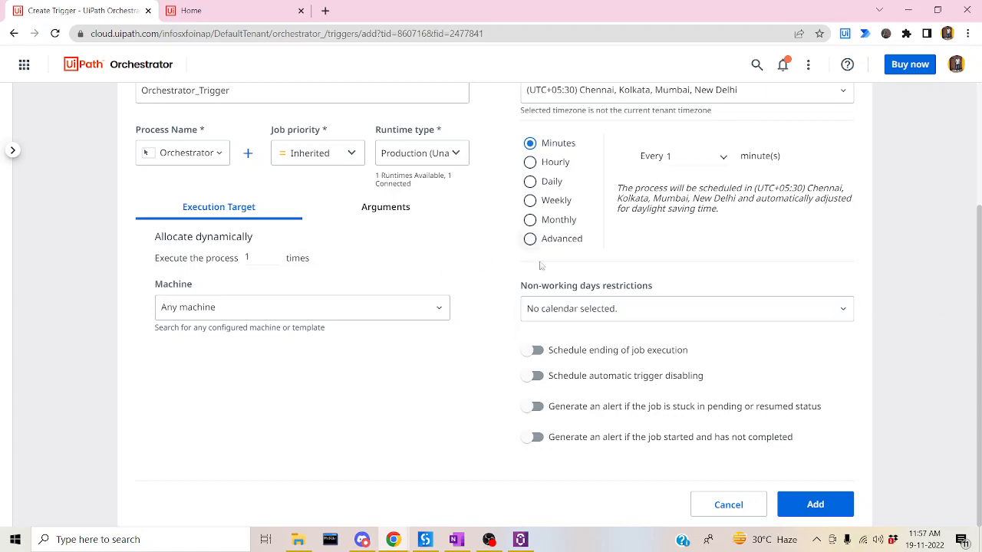
scroll(540, 265, "up", 2)
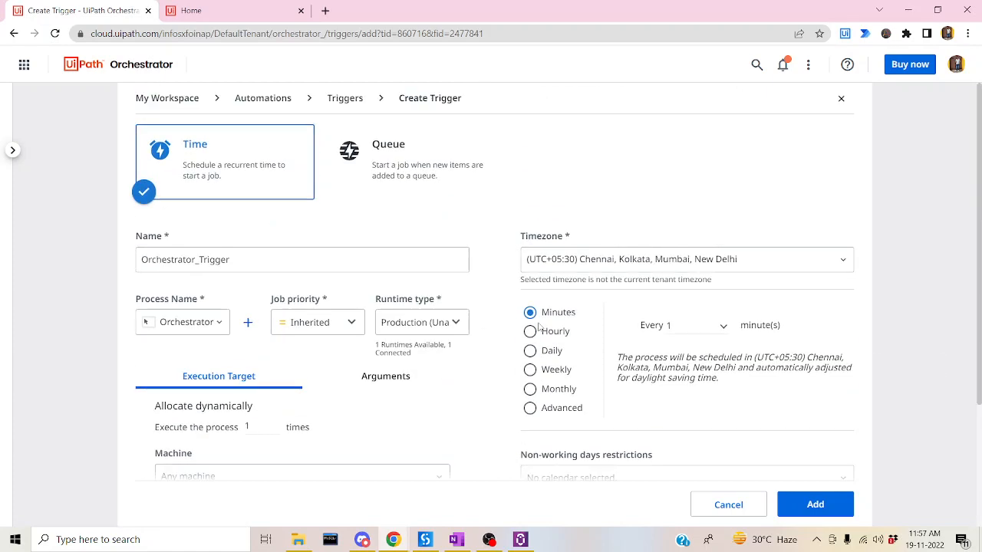
left_click(813, 505)
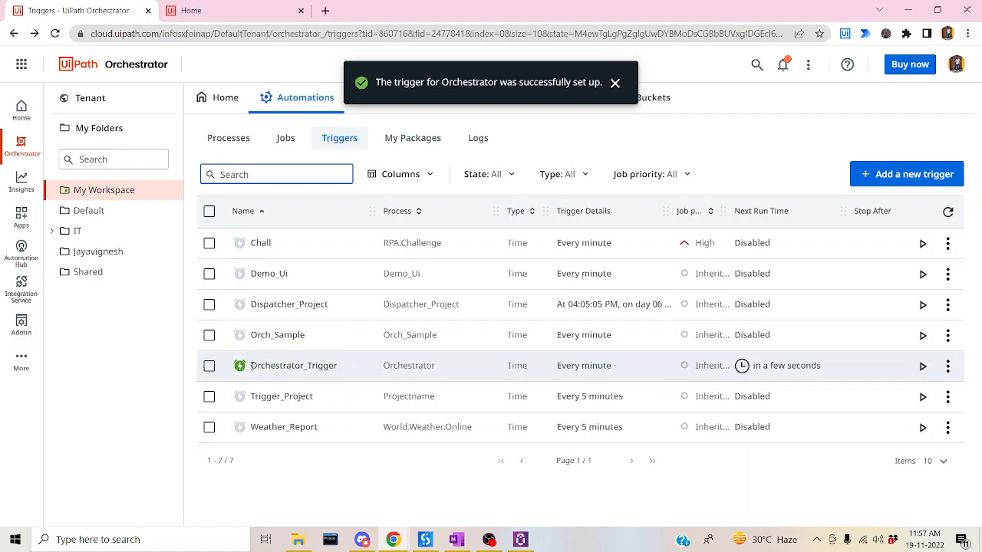
left_click_drag(251, 366, 346, 369)
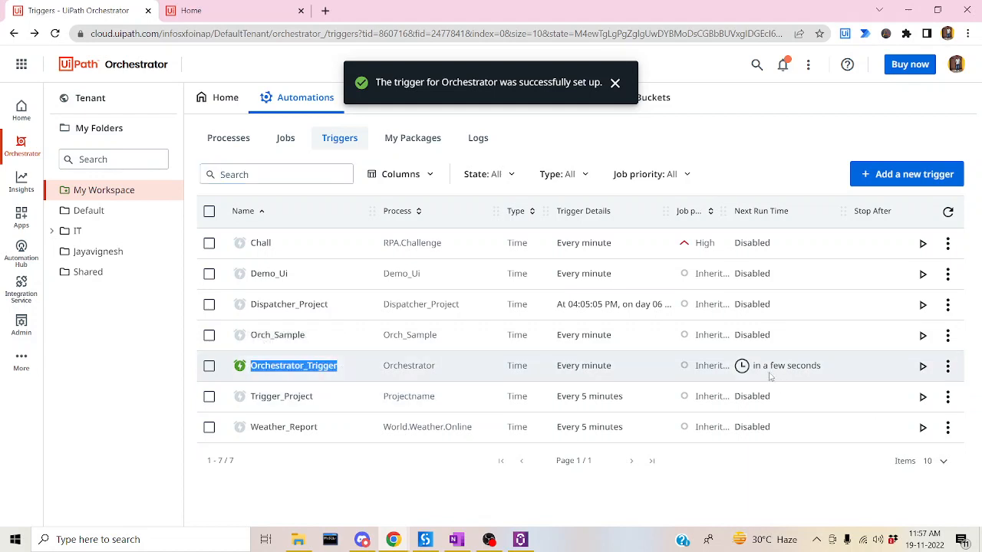
Step: Refresh the trigger list and check the next run time of Orchestrator_Trigger
left_click(294, 379)
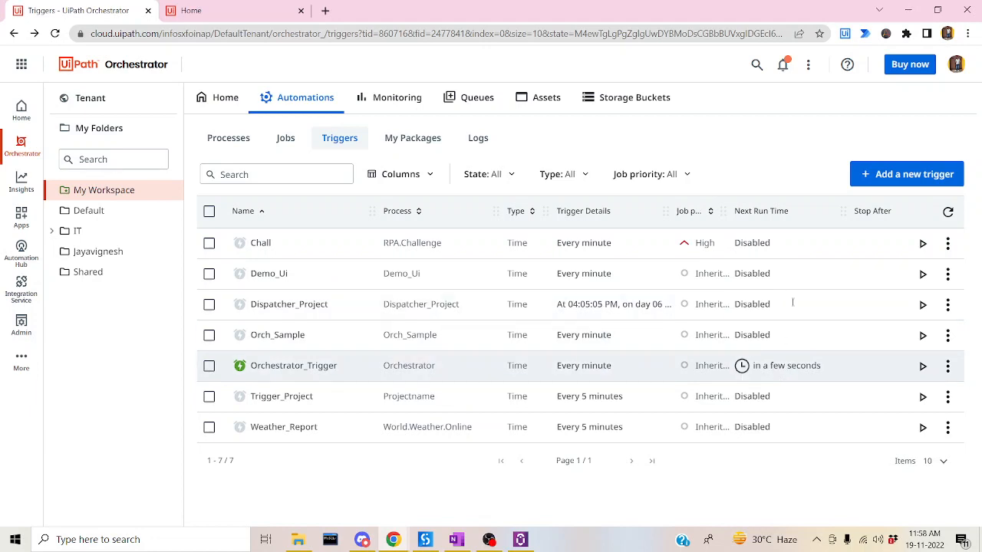
left_click(947, 211)
left_click_drag(754, 371, 815, 371)
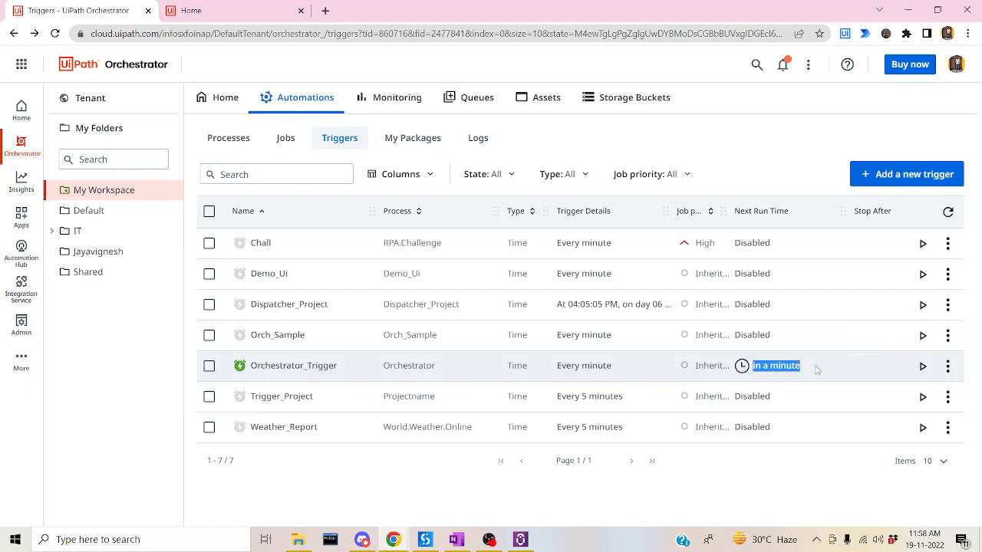
Step: Show the My Workspace jobs, widen the Source column and acknowledge the triggered job's "Welcome to Uipath" message box
left_click(284, 140)
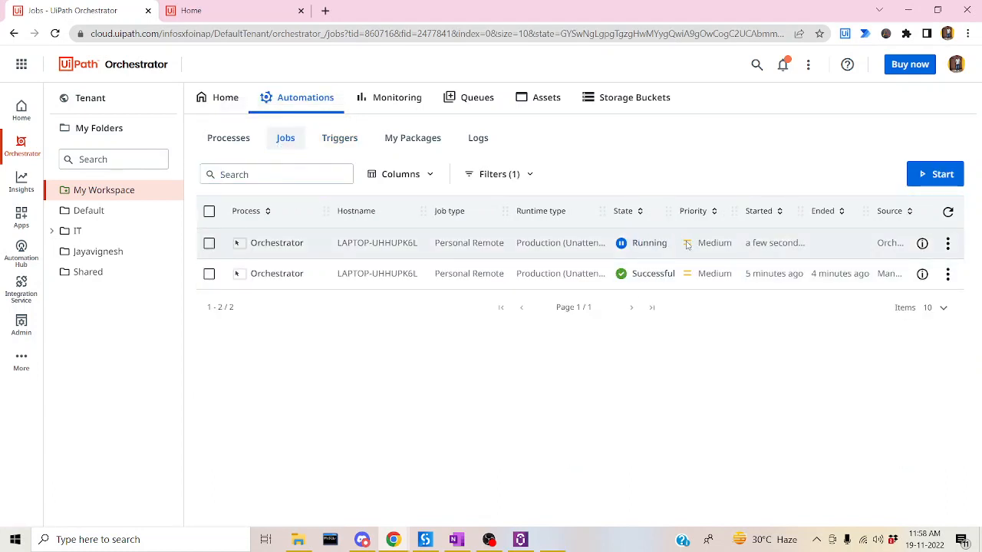
left_click_drag(866, 211, 820, 208)
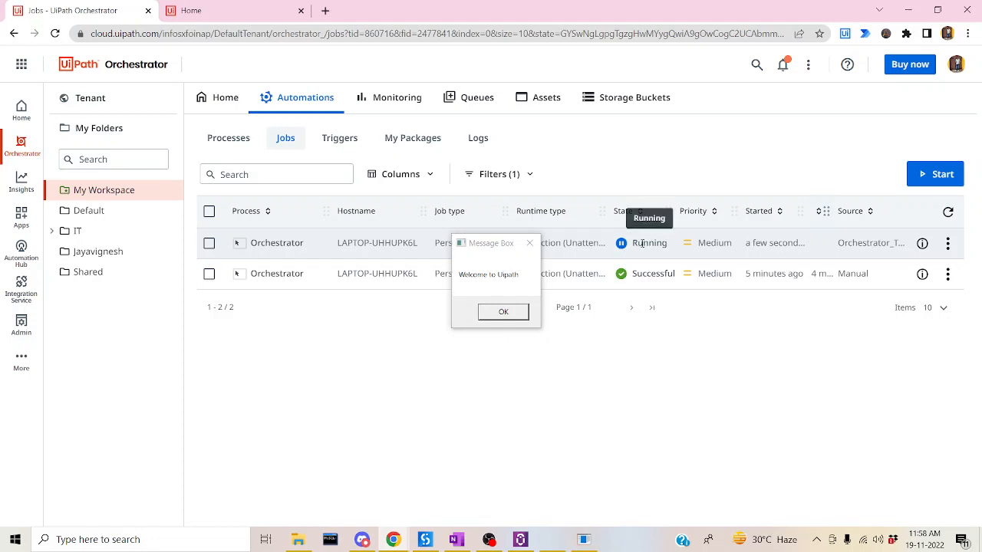
left_click(504, 312)
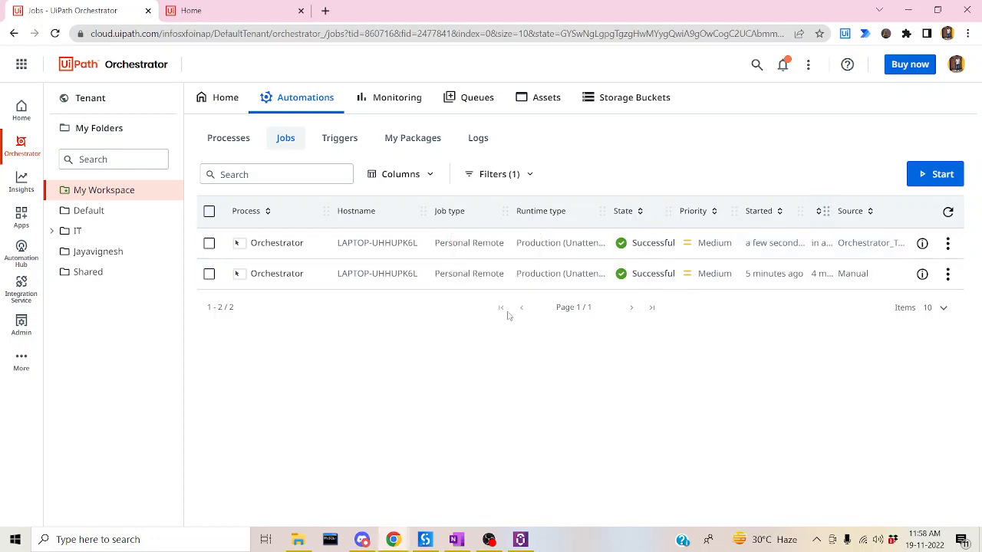
Step: Switch to UiPath Assistant, run the Orchestrator process from the recent processes, and minimize the Assistant window
mouse_move(520, 542)
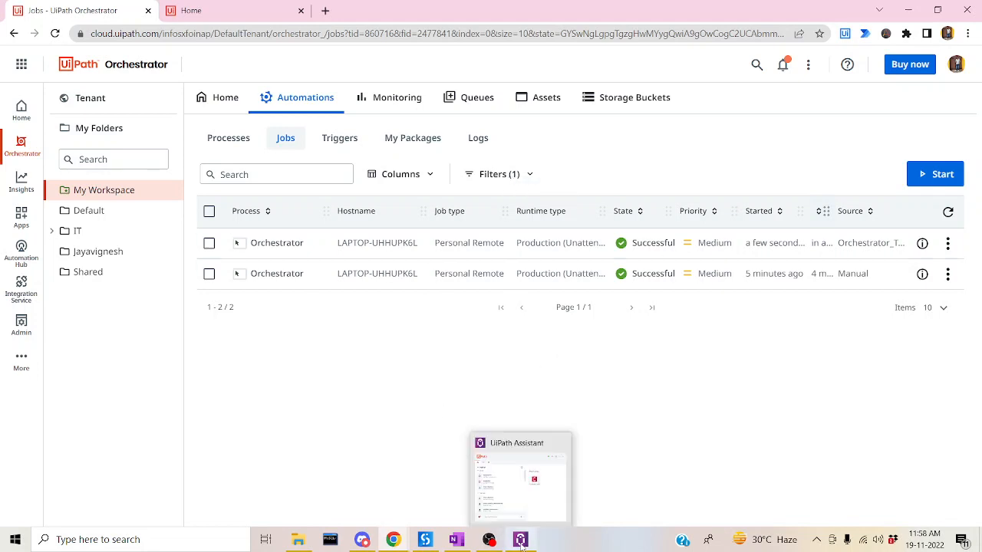
left_click(536, 479)
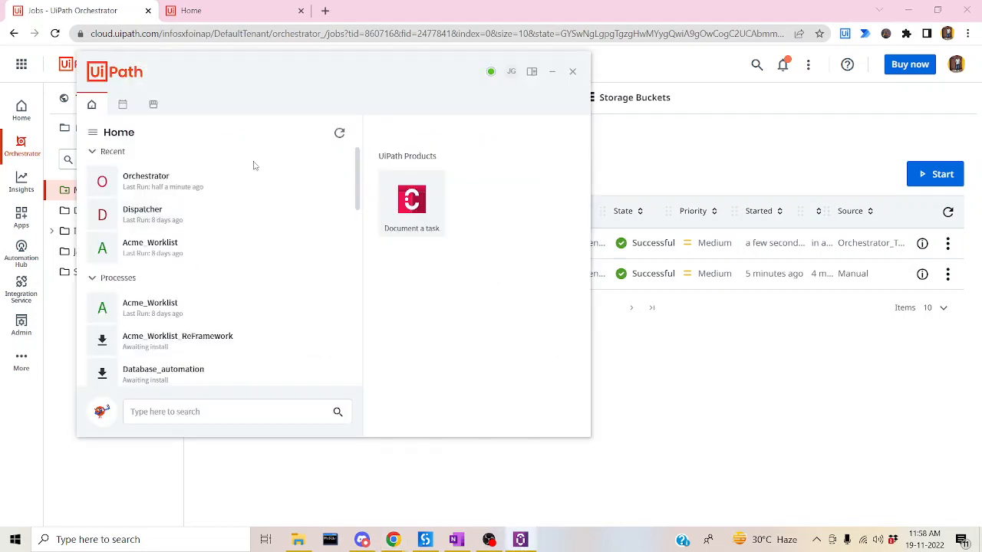
left_click(320, 183)
left_click(319, 181)
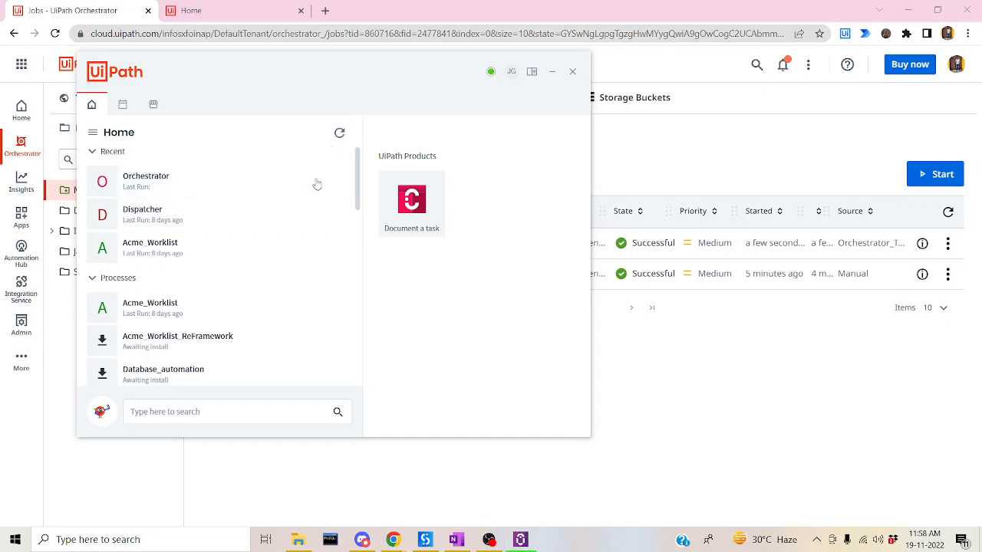
left_click(556, 72)
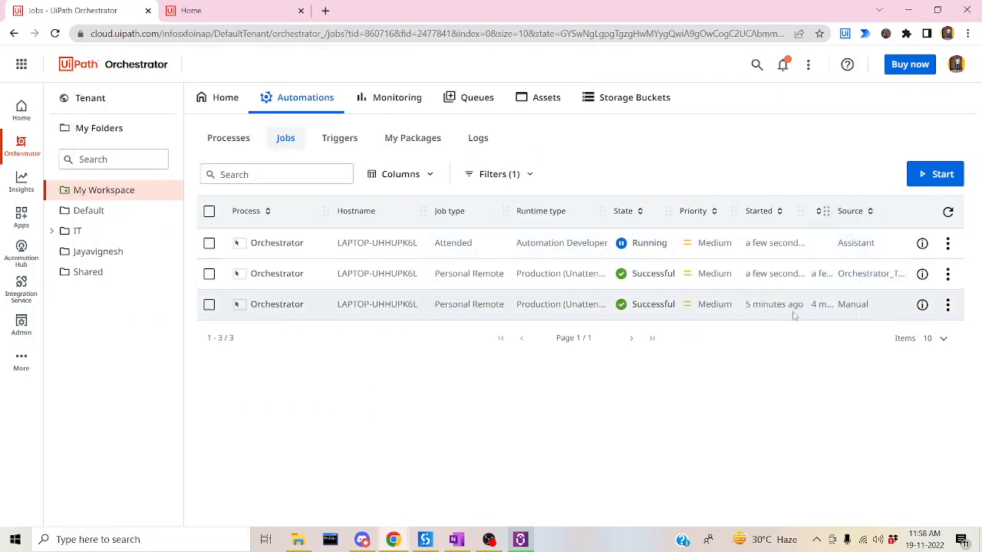
Step: Examine the jobs list's column choices and source filter options, leaving them unchanged, and acknowledge the Assistant job's message box
left_click(406, 174)
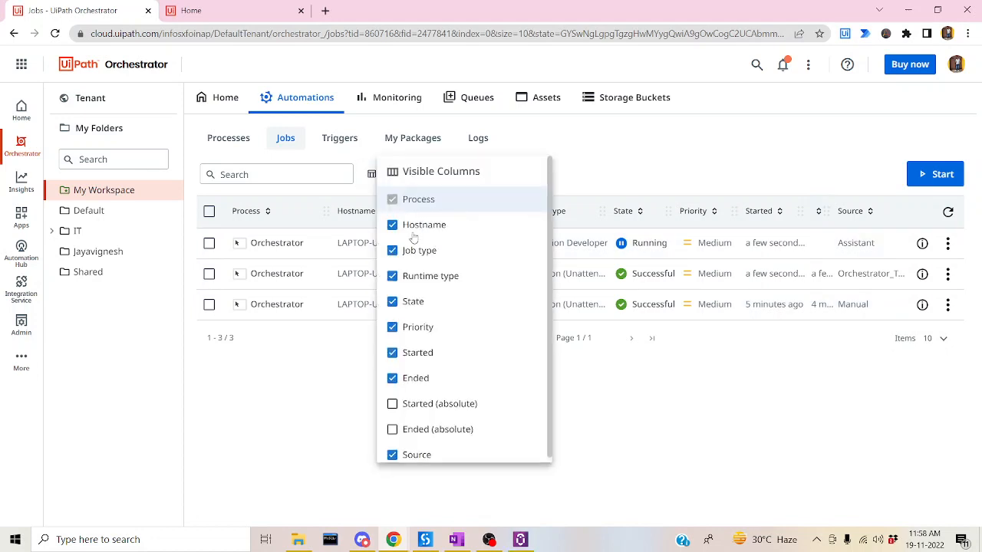
left_click(398, 174)
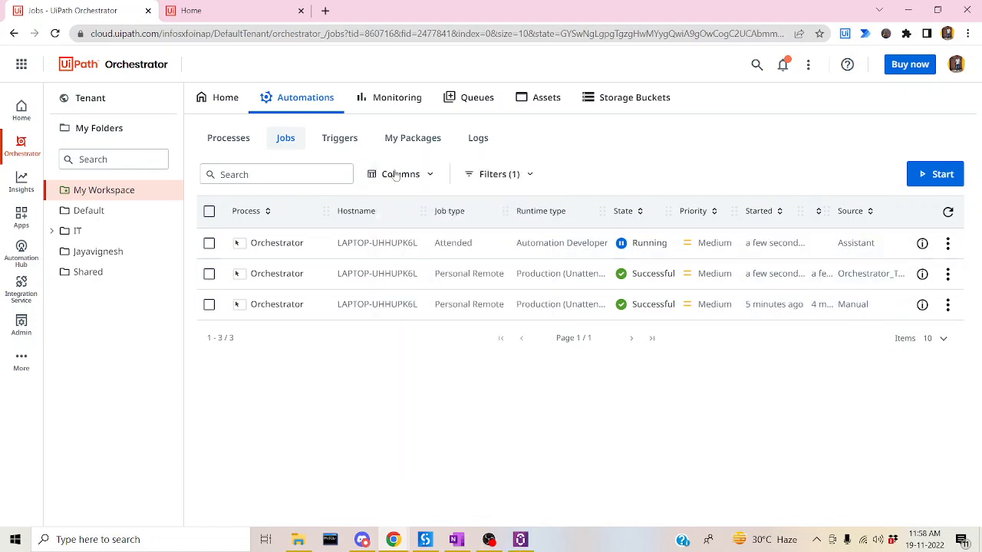
left_click(506, 178)
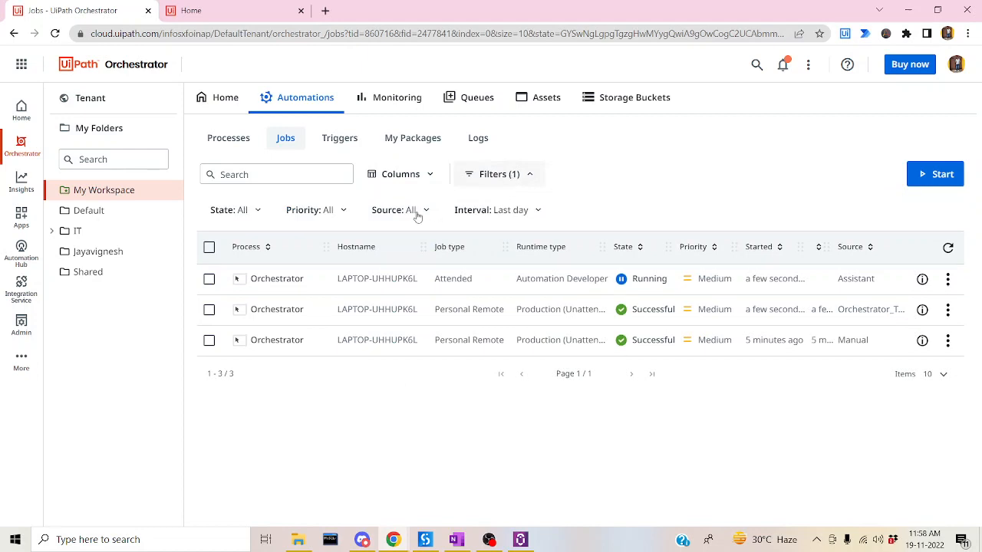
left_click(405, 210)
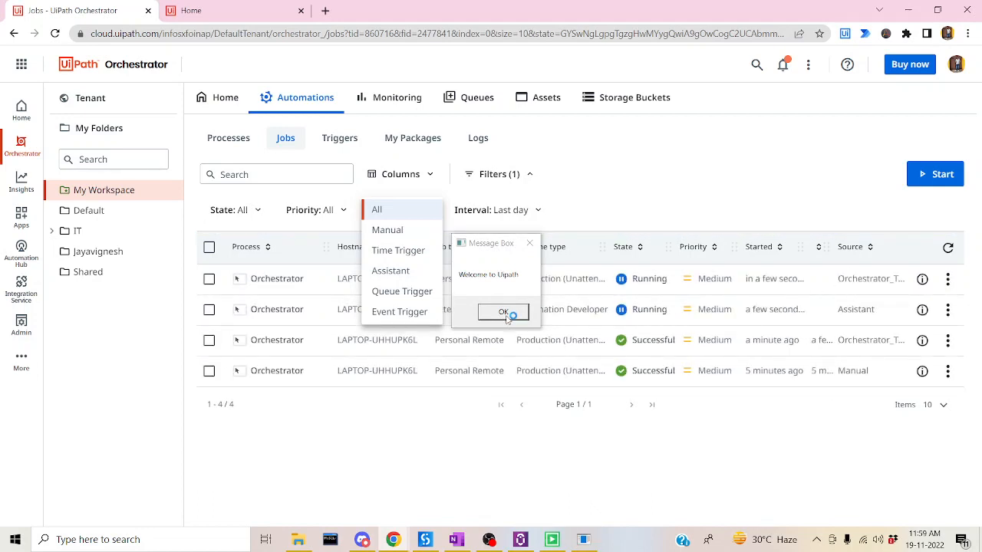
left_click(506, 315)
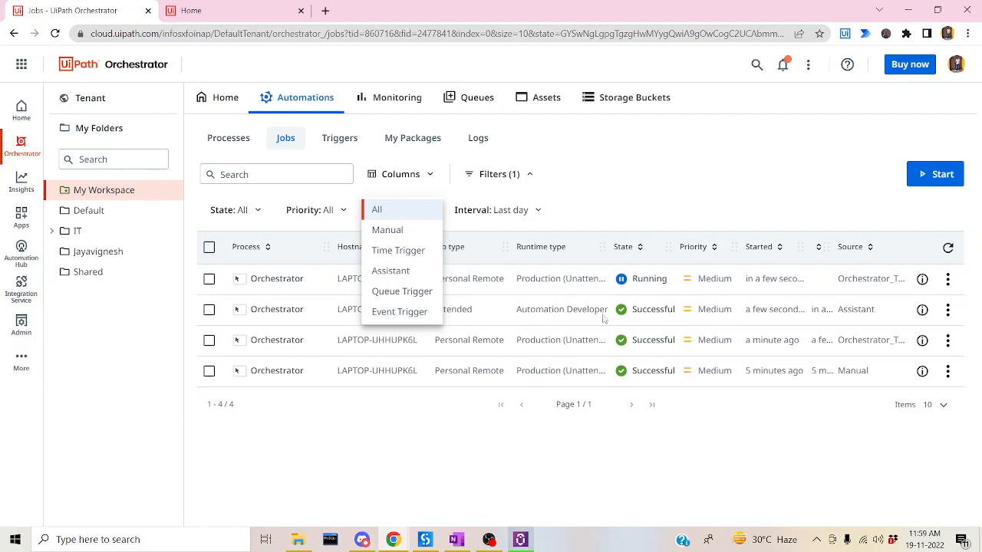
left_click(867, 282)
Step: Disable Orchestrator_Trigger in the My Workspace triggers
left_click(339, 142)
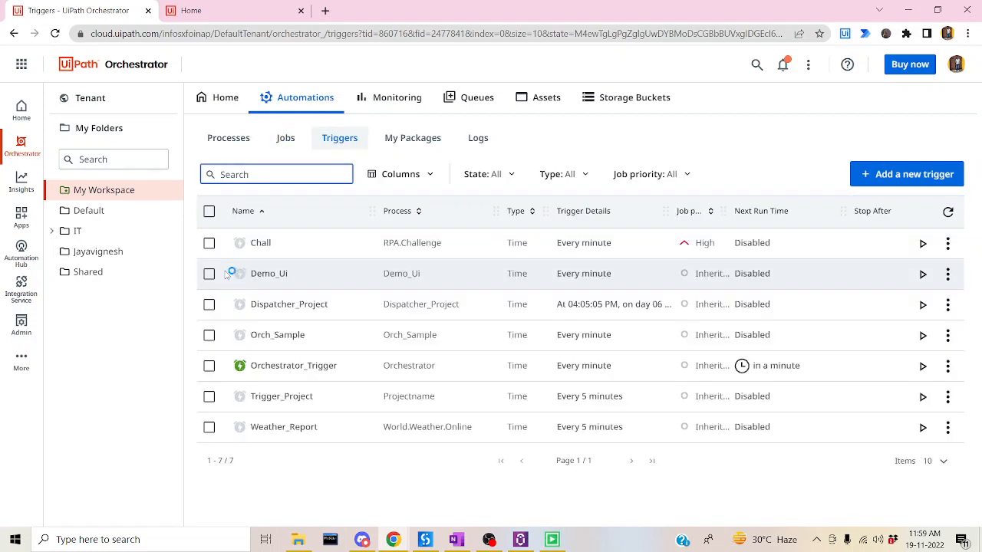
left_click(210, 367)
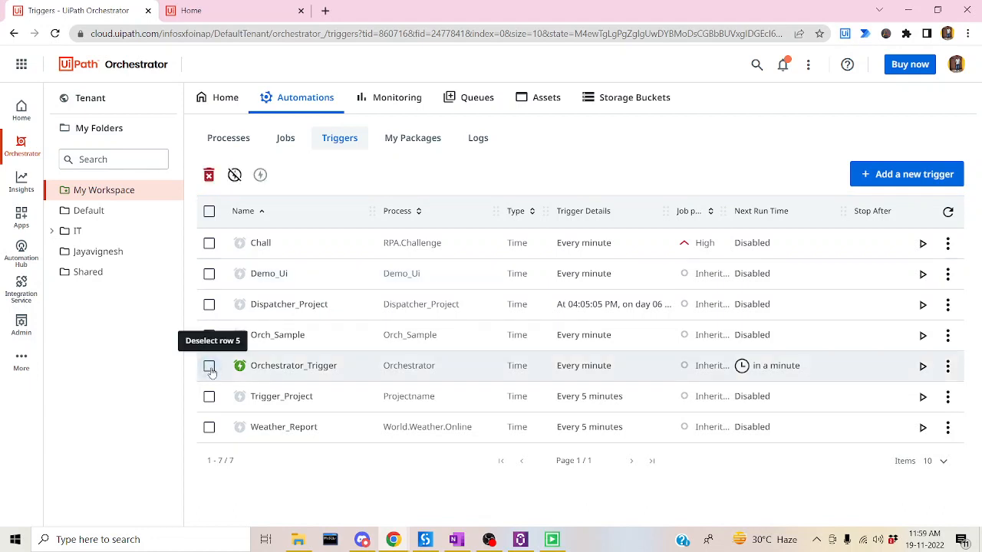
left_click(209, 367)
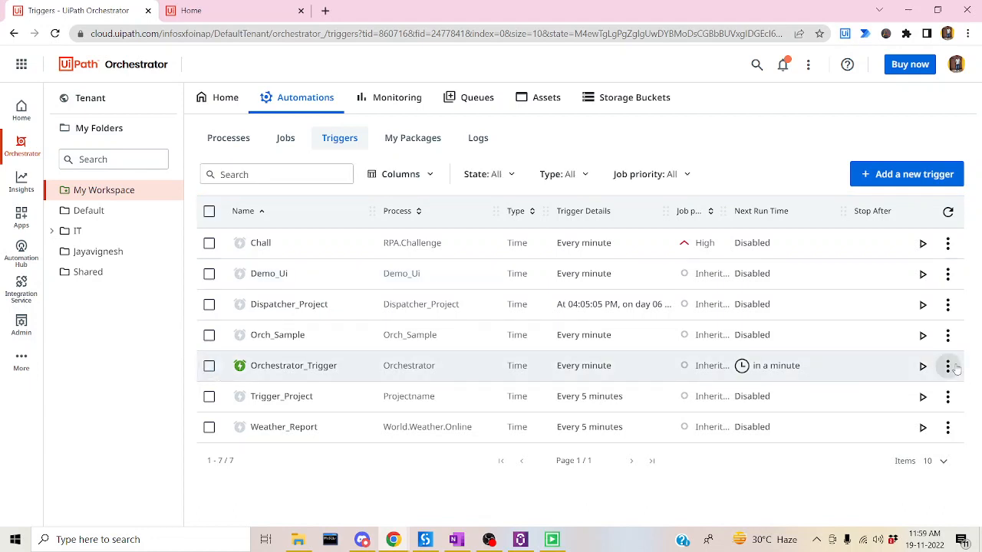
left_click(948, 367)
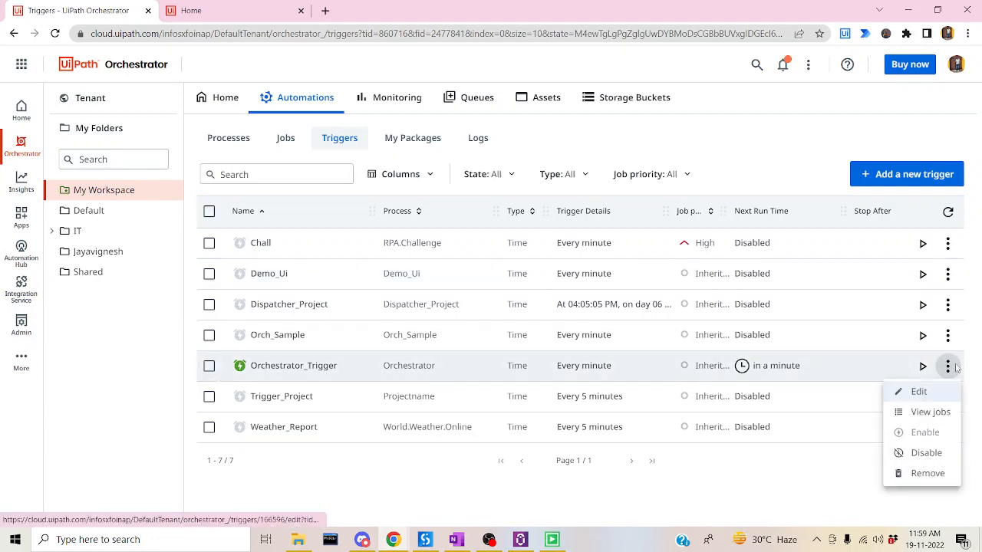
left_click(923, 454)
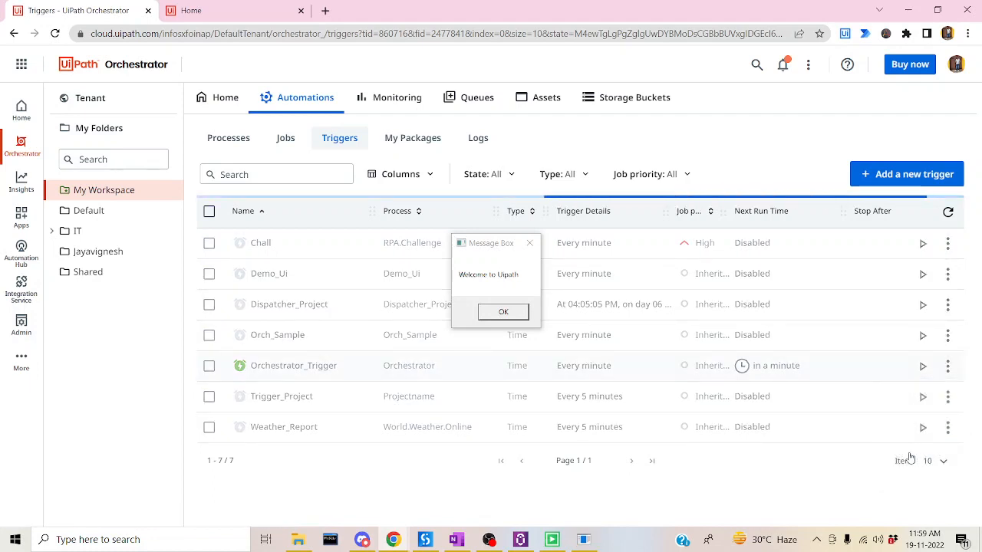
Step: Return to the jobs, acknowledge the running job's "Welcome to Uipath" message box and refresh the job list
left_click(284, 143)
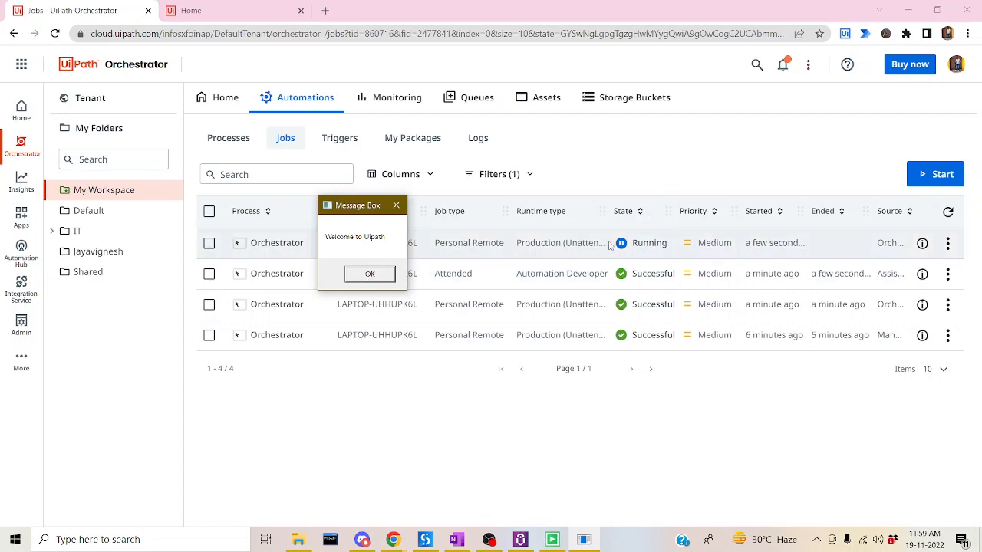
left_click(389, 279)
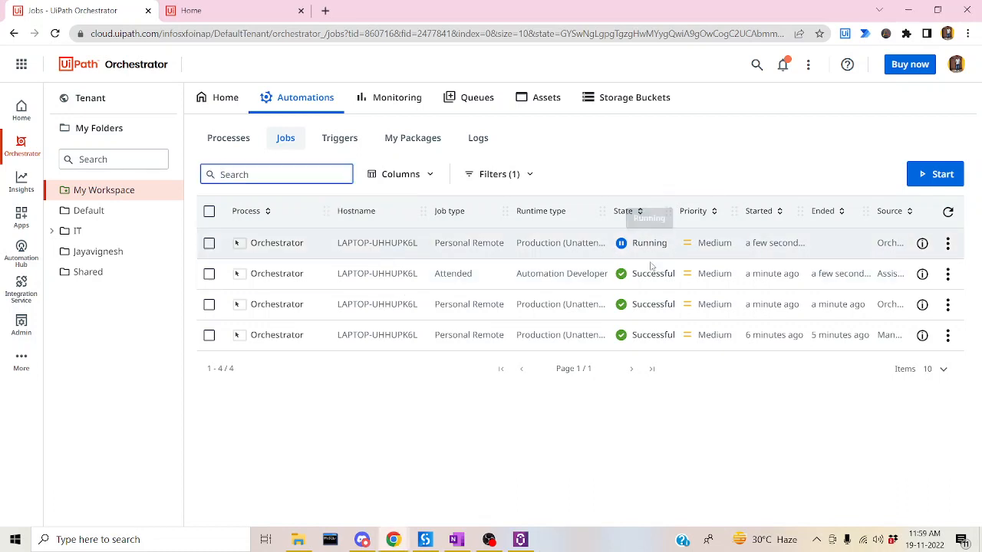
left_click(947, 211)
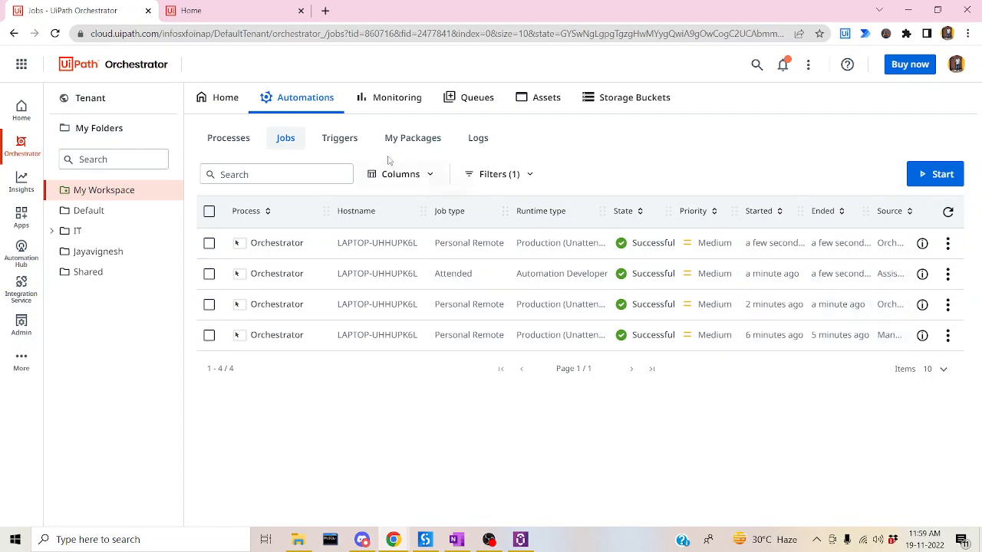
Step: Review the processes, jobs and triggers listed in My Workspace
left_click(418, 182)
left_click(680, 168)
left_click(222, 139)
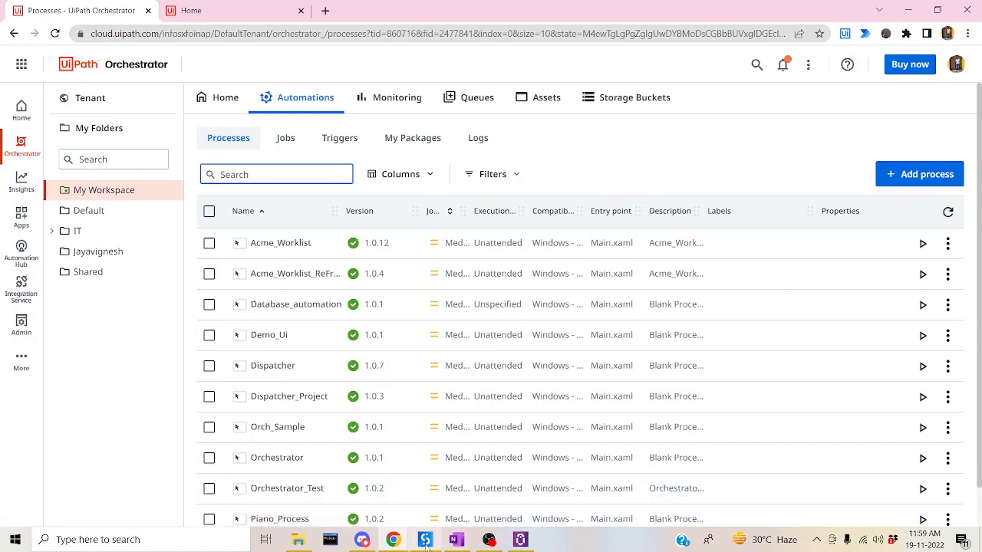
mouse_move(427, 543)
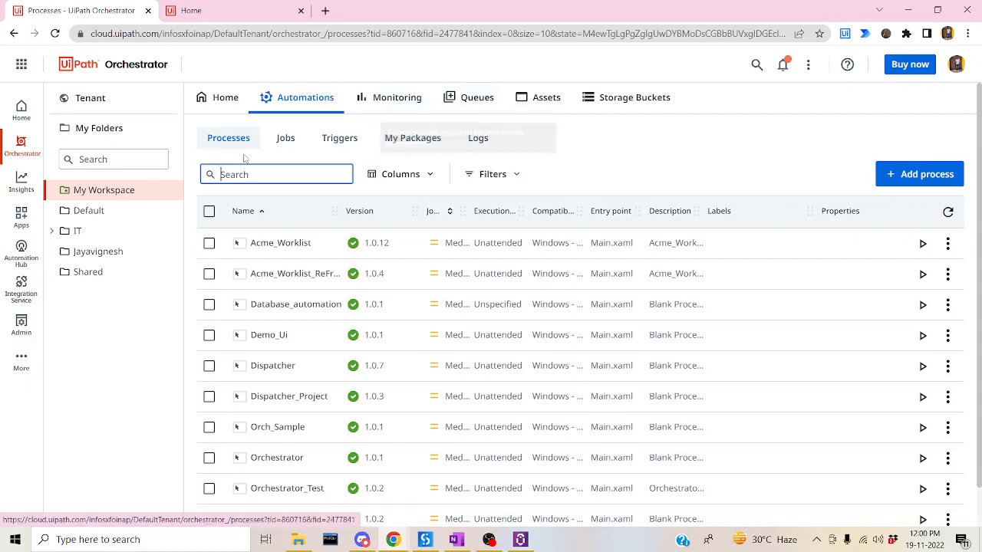
left_click(292, 145)
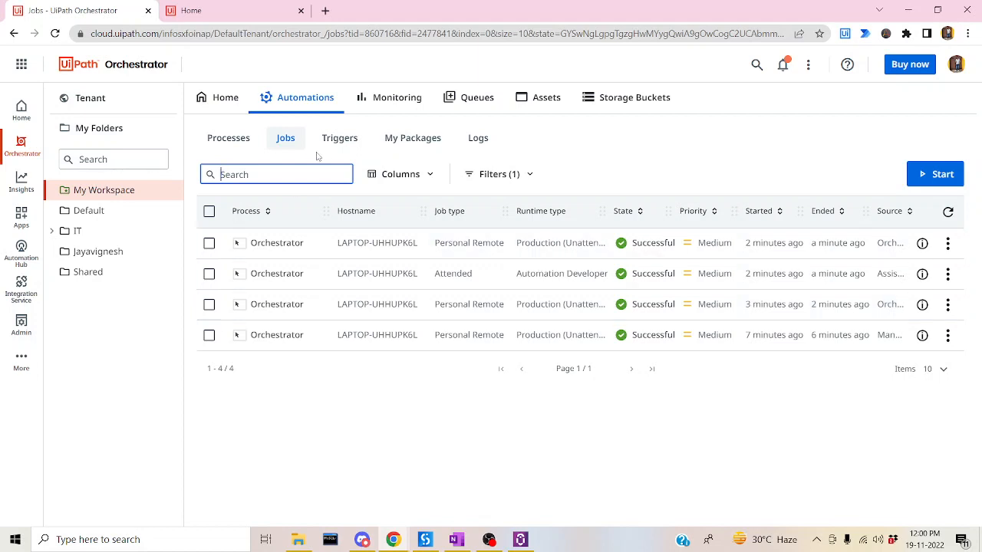
left_click(341, 142)
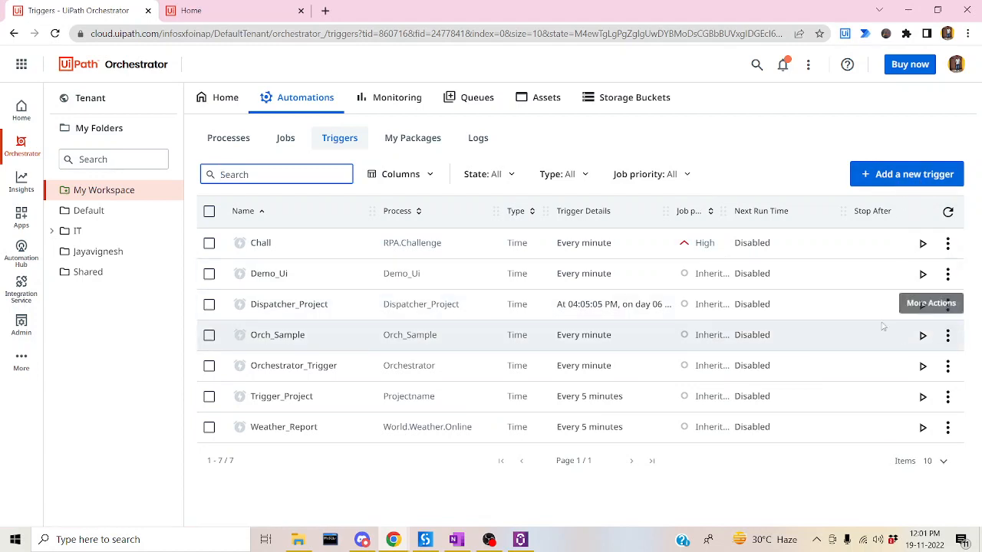
left_click(229, 138)
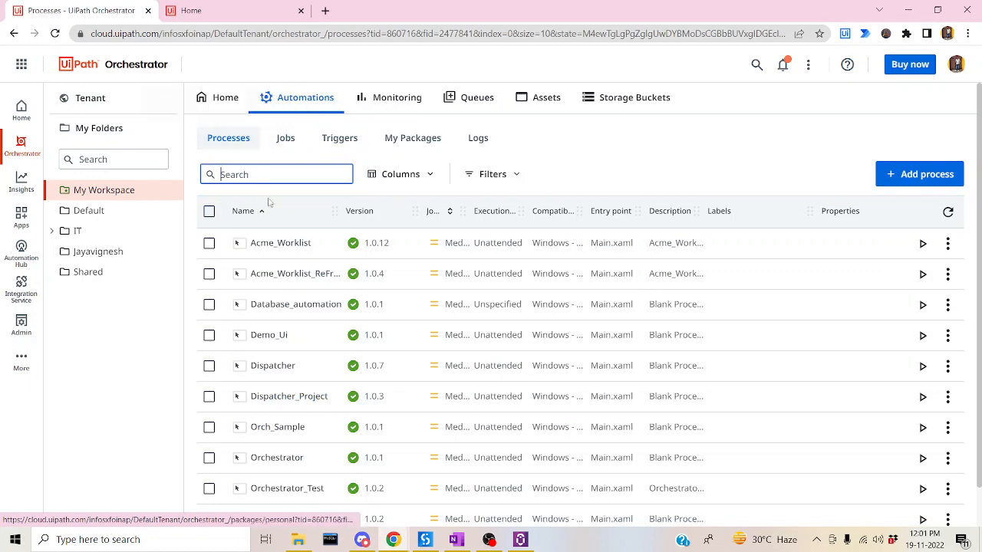
Step: Examine the workspace logs for the messages "Orchestrator Demo Started" and "Orchestrator Demo Ended"
left_click(478, 144)
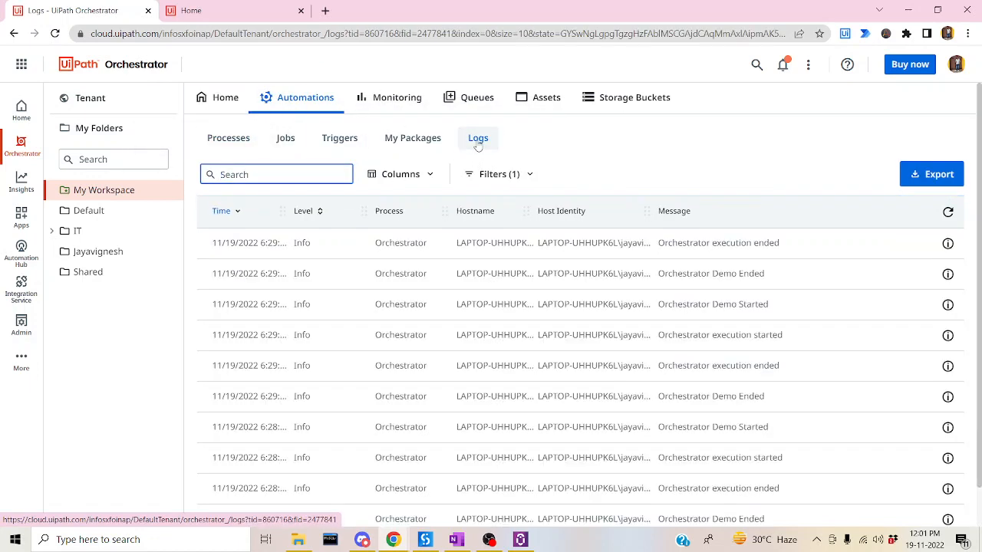
left_click_drag(660, 306, 791, 311)
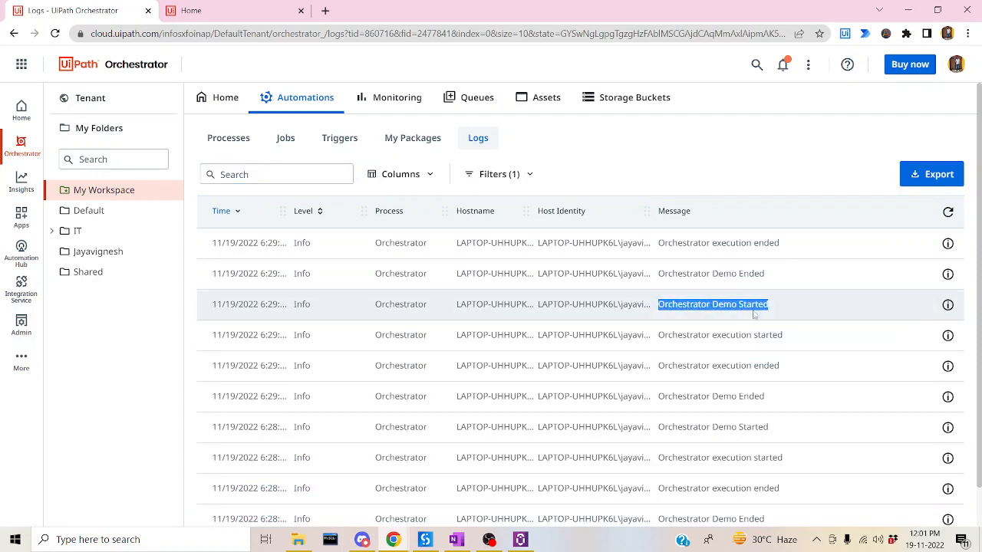
left_click_drag(658, 274, 806, 279)
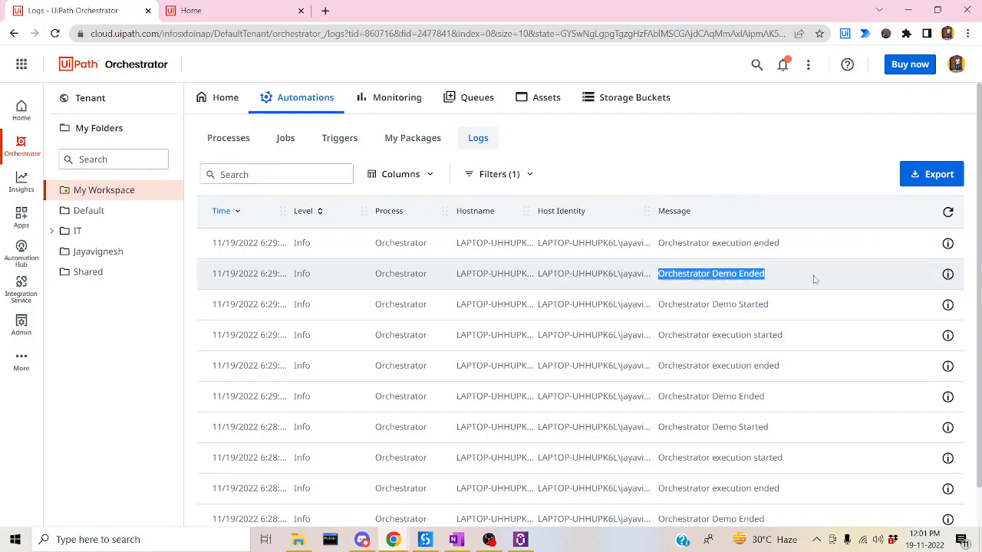
Step: Look over the workspace's process list and switch to the Processes notes page in OneNote
left_click(226, 142)
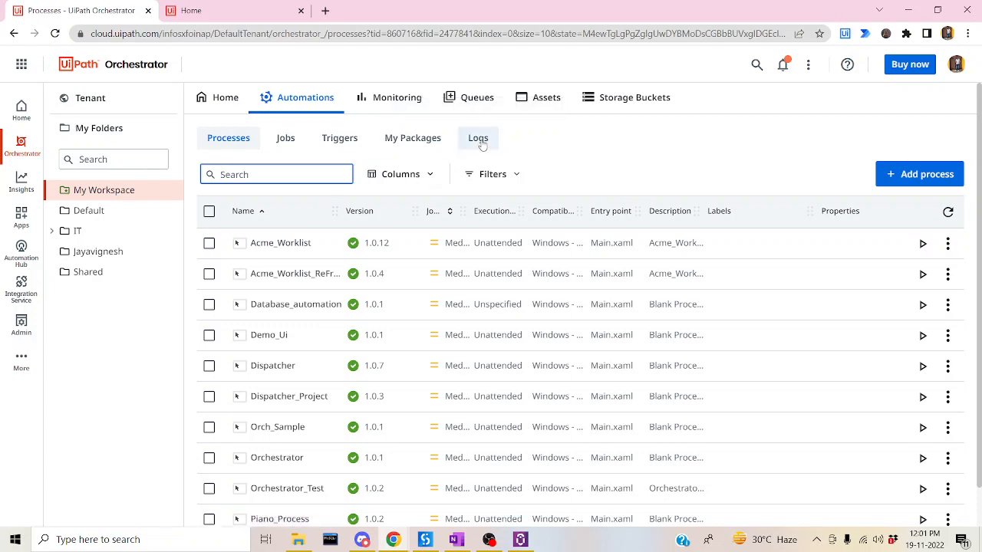
scroll(512, 354, "down", 1)
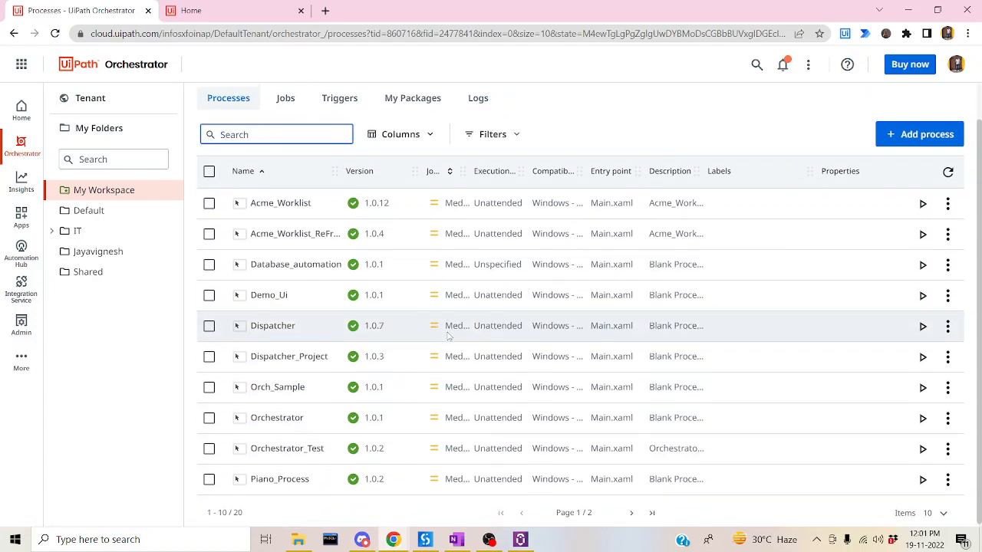
scroll(509, 326, "up", 1)
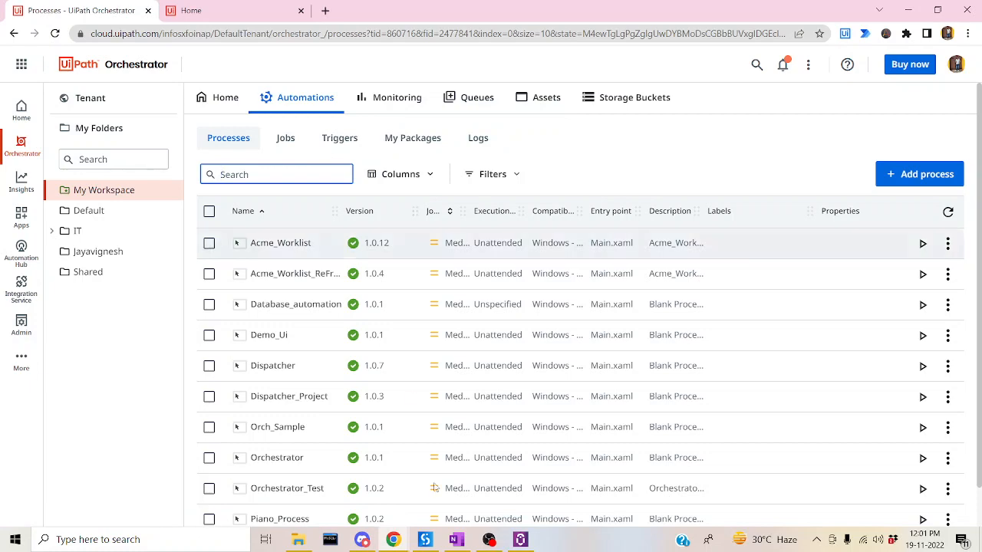
left_click(456, 539)
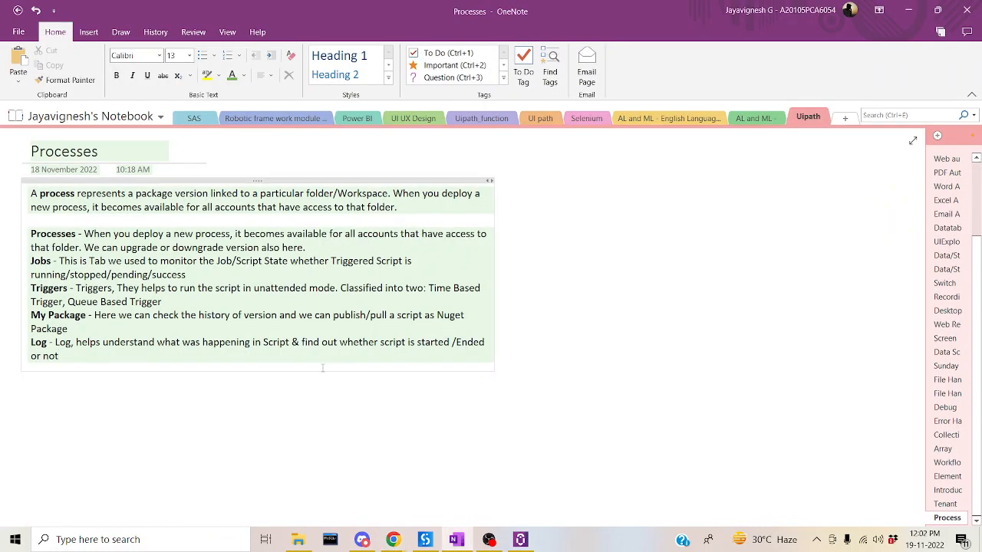